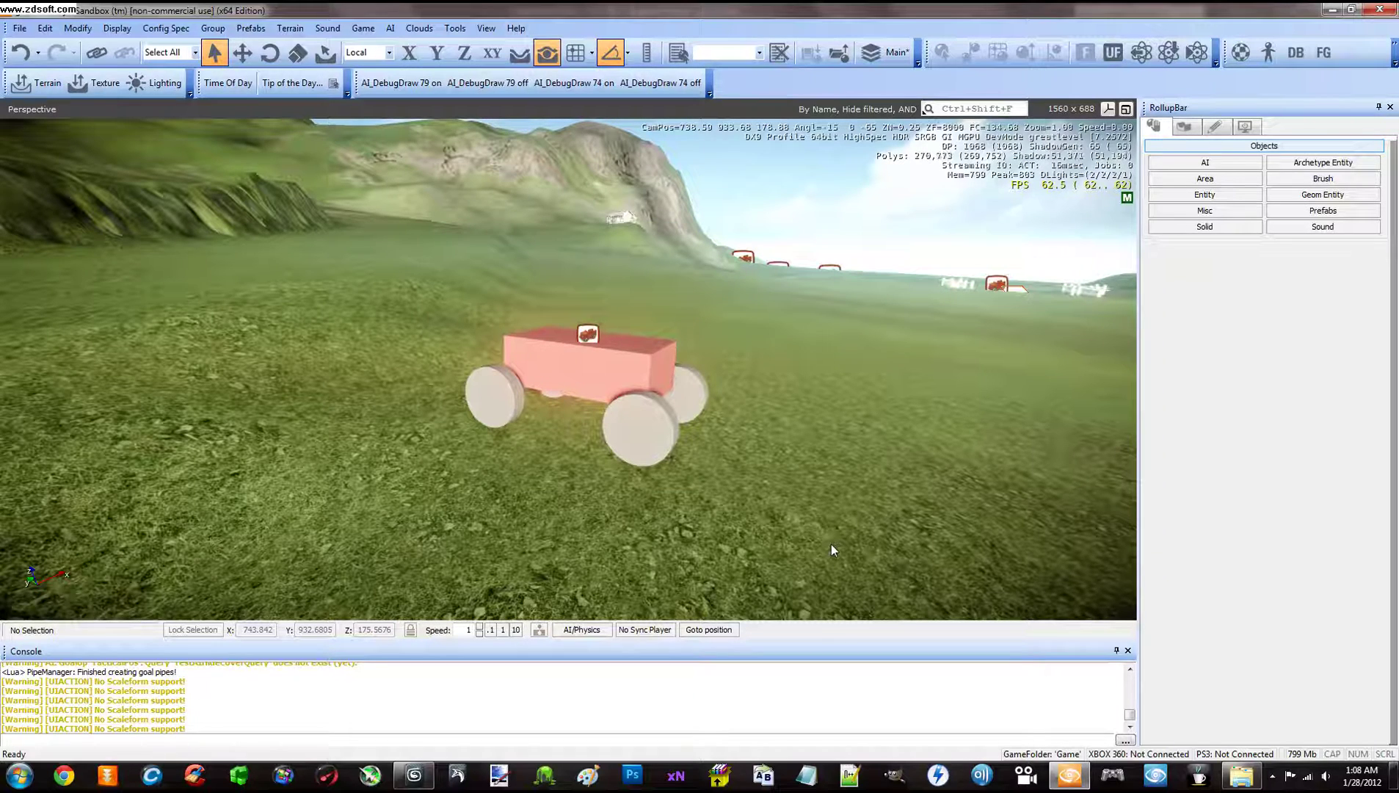
- Examine the red box car and its wheels from several sides in the level
right_drag(746, 445, 746, 445)
key(s)
key(w)
key(w)
key(s)
key(w)
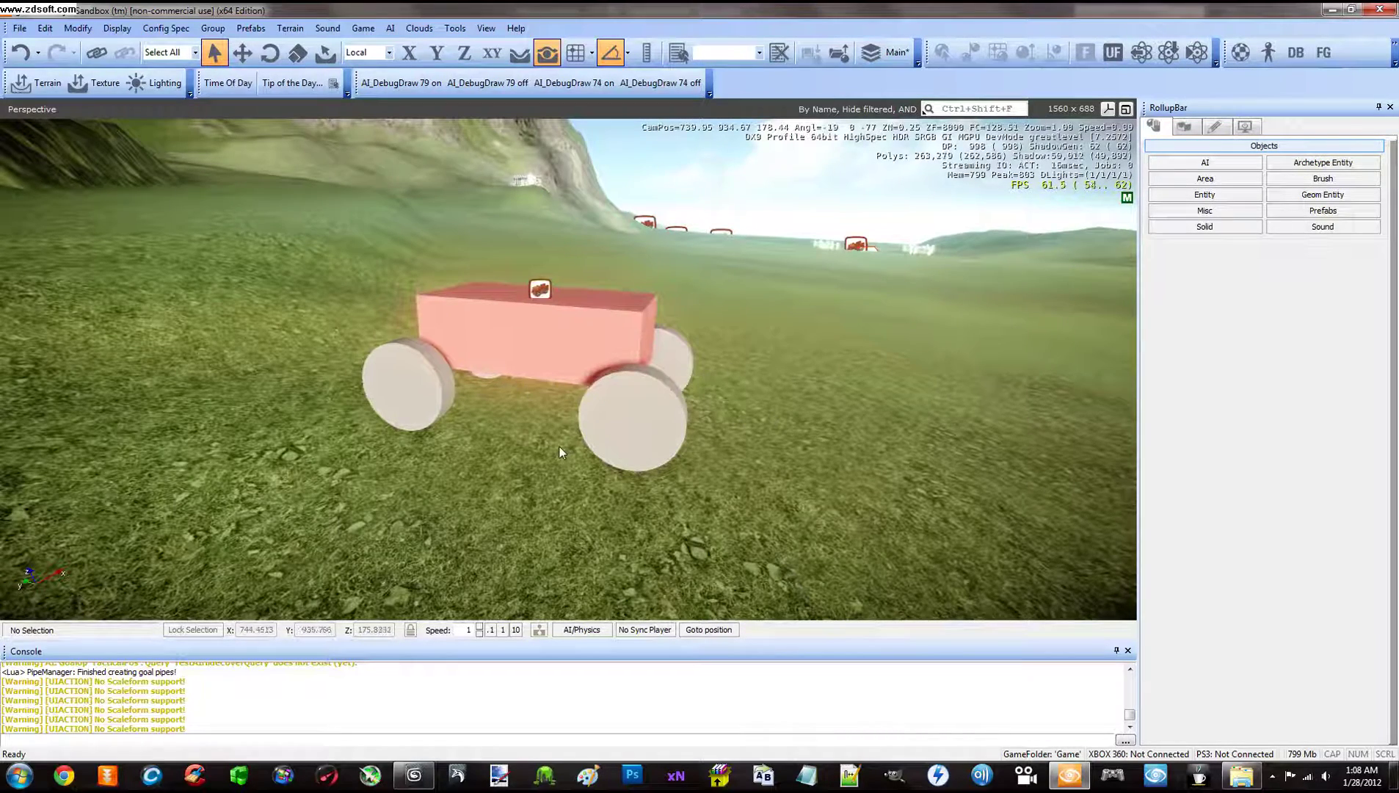
right_drag(559, 446, 559, 447)
key(s)
key(a)
key(d)
key(w)
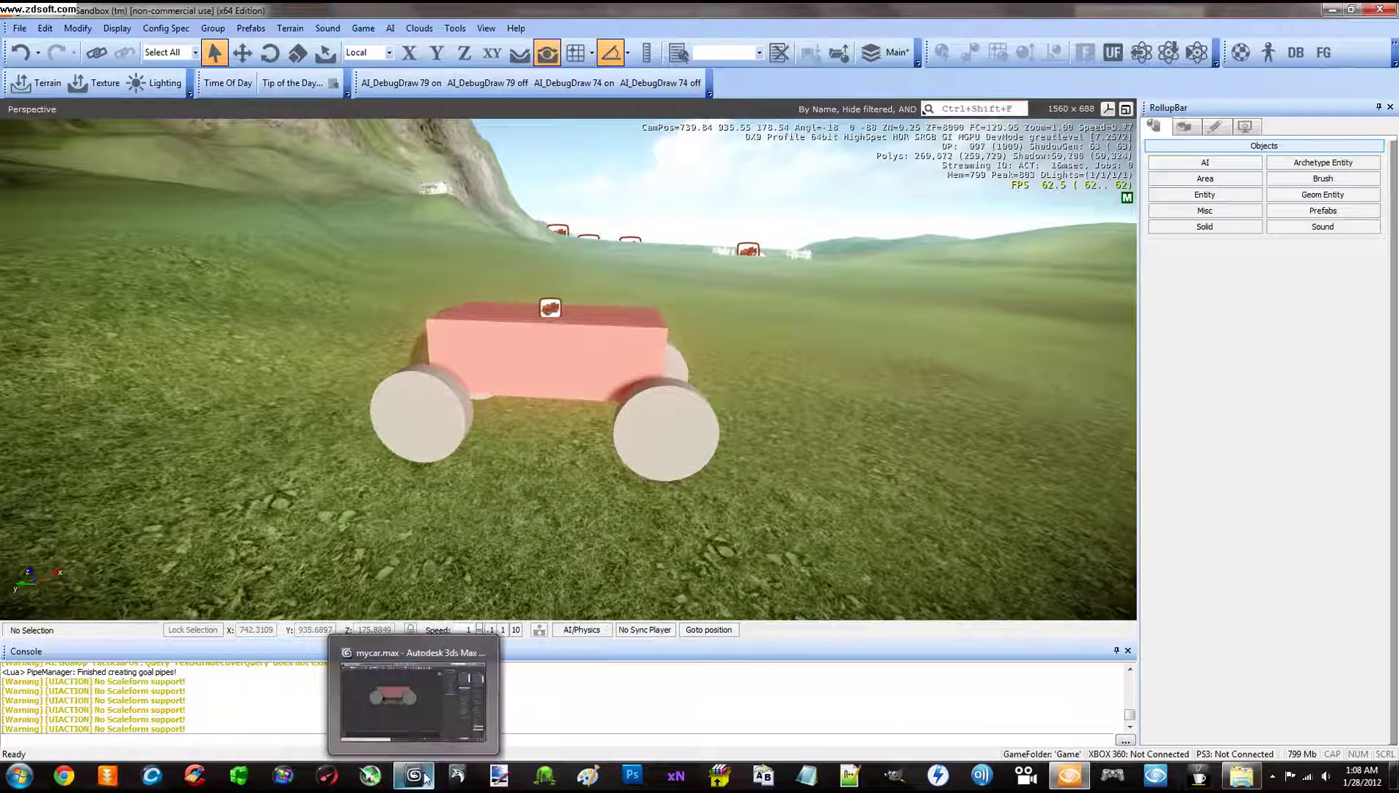
- Check the mycar model in 3ds Max and return to Sandbox to view the in-level car from near and far
click(415, 775)
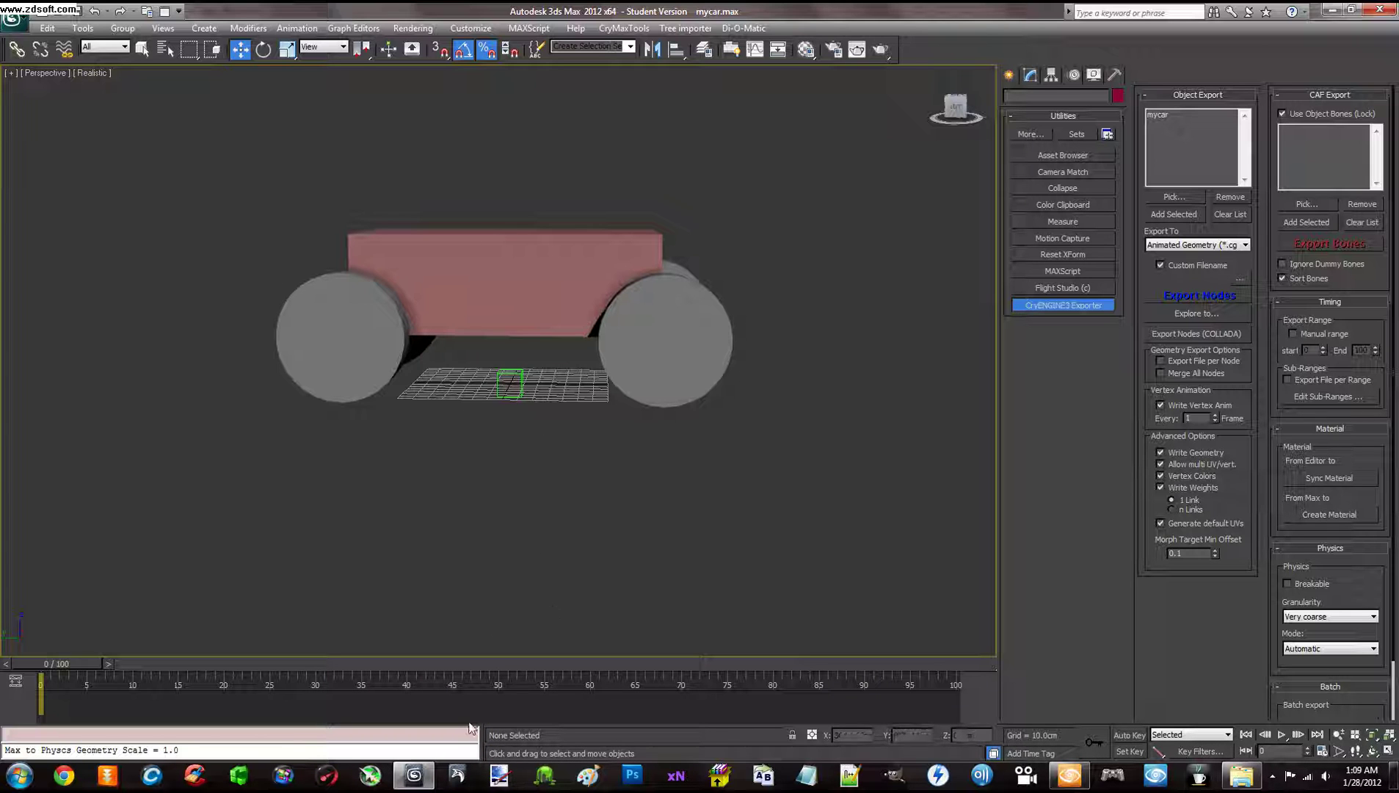
click(414, 775)
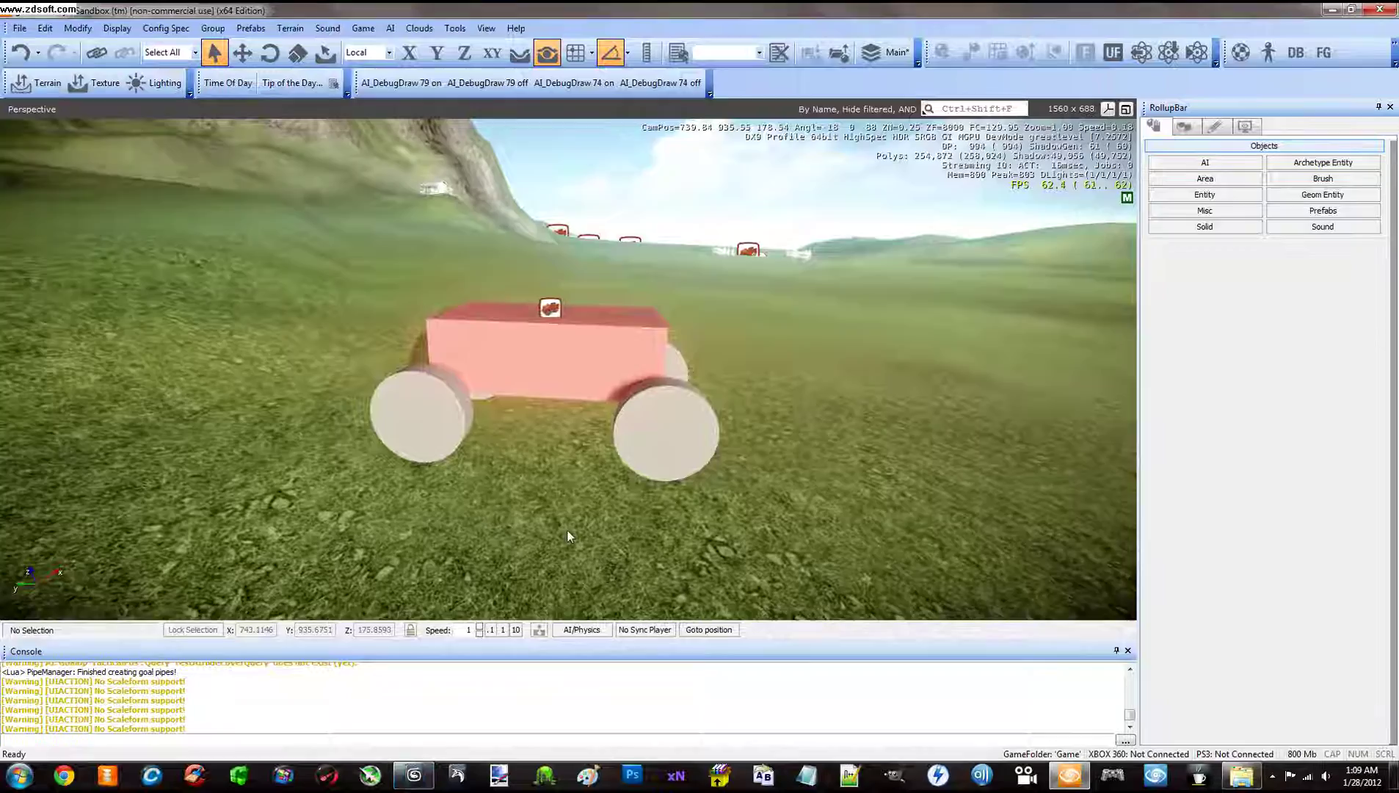
right_drag(571, 495, 572, 496)
scroll(571, 496, up, 1)
scroll(570, 495, down, 6)
scroll(572, 496, up, 5)
scroll(572, 497, down, 5)
scroll(572, 496, up, 6)
scroll(571, 496, down, 5)
scroll(571, 494, up, 5)
scroll(572, 495, down, 3)
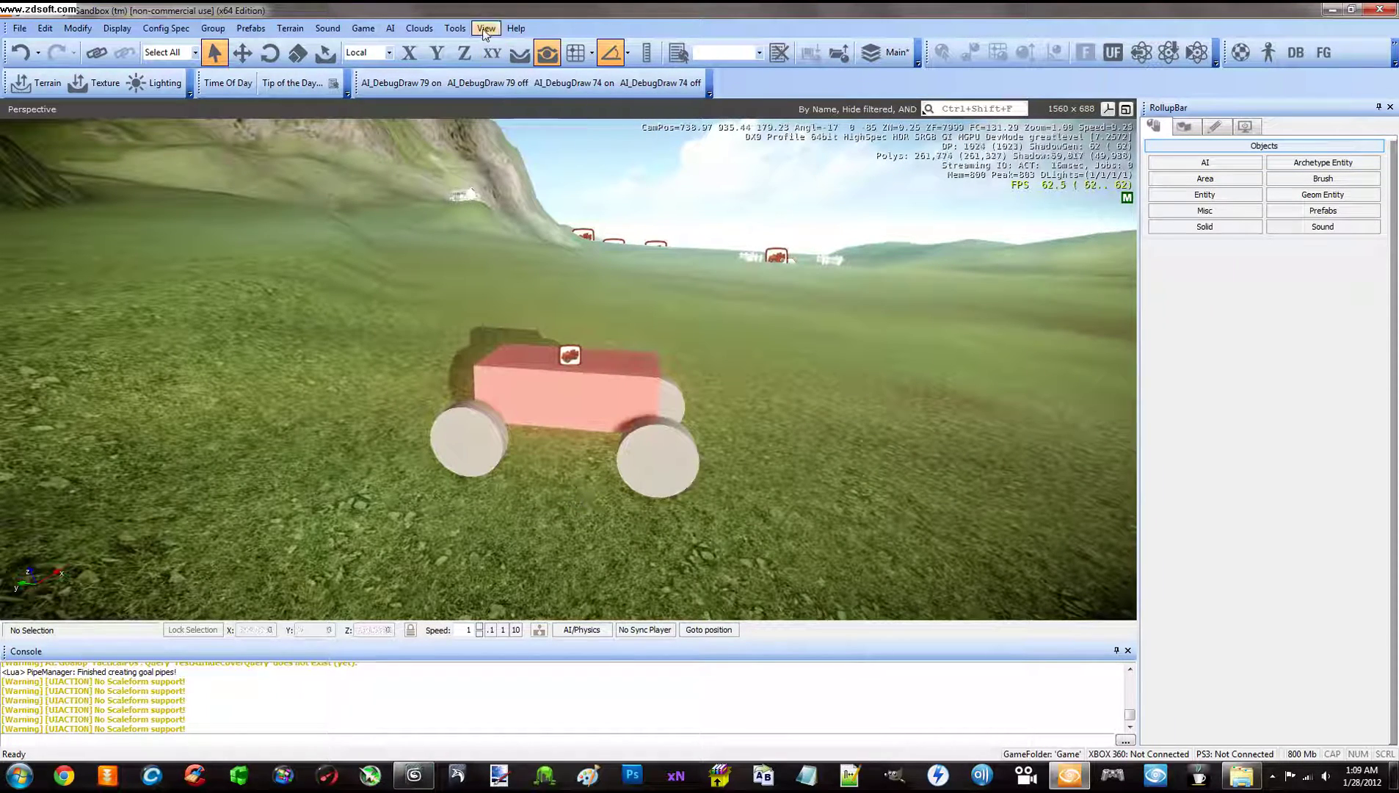
- Enter game mode, walk up to the car, and return to editing
key(Escape)
right_drag(754, 369, 754, 369)
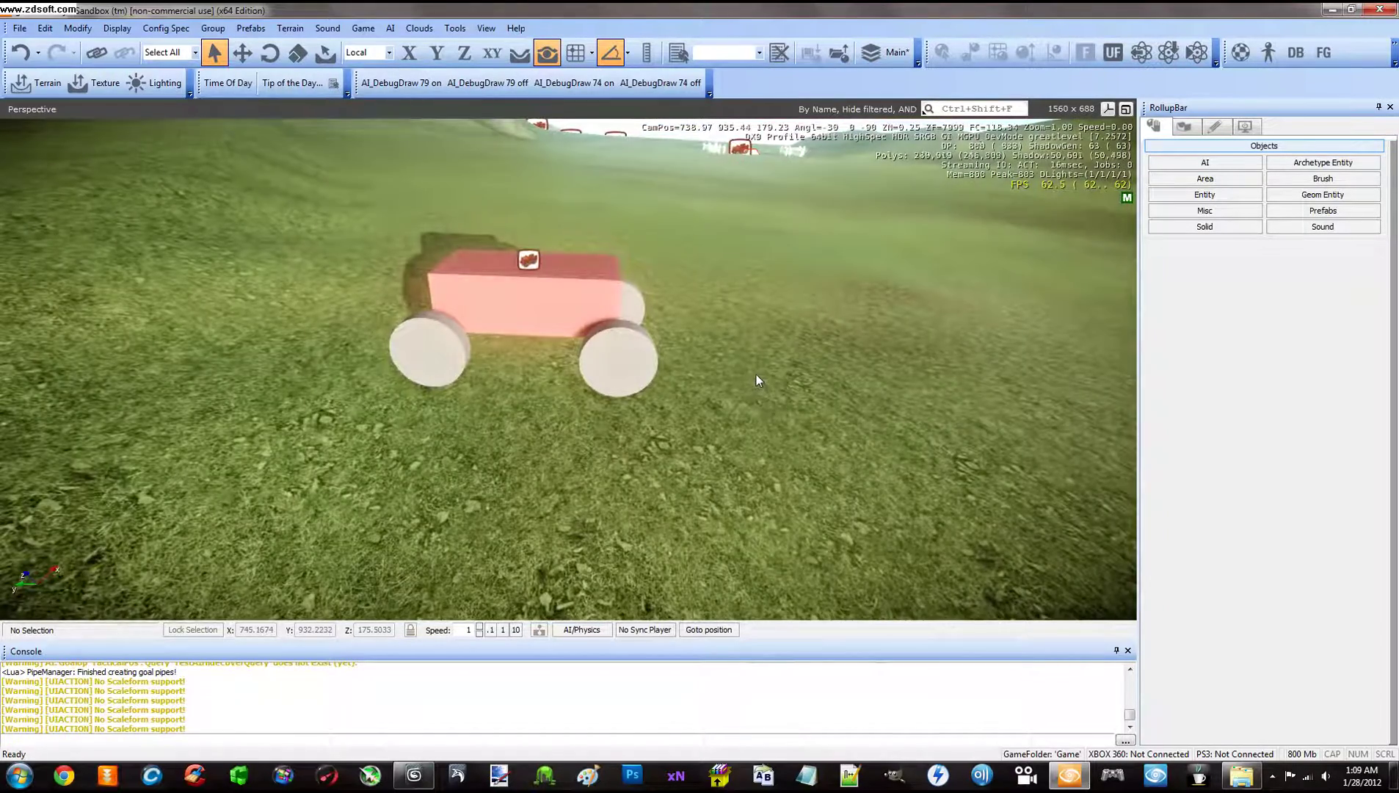
key(ctrl+g)
key(w)
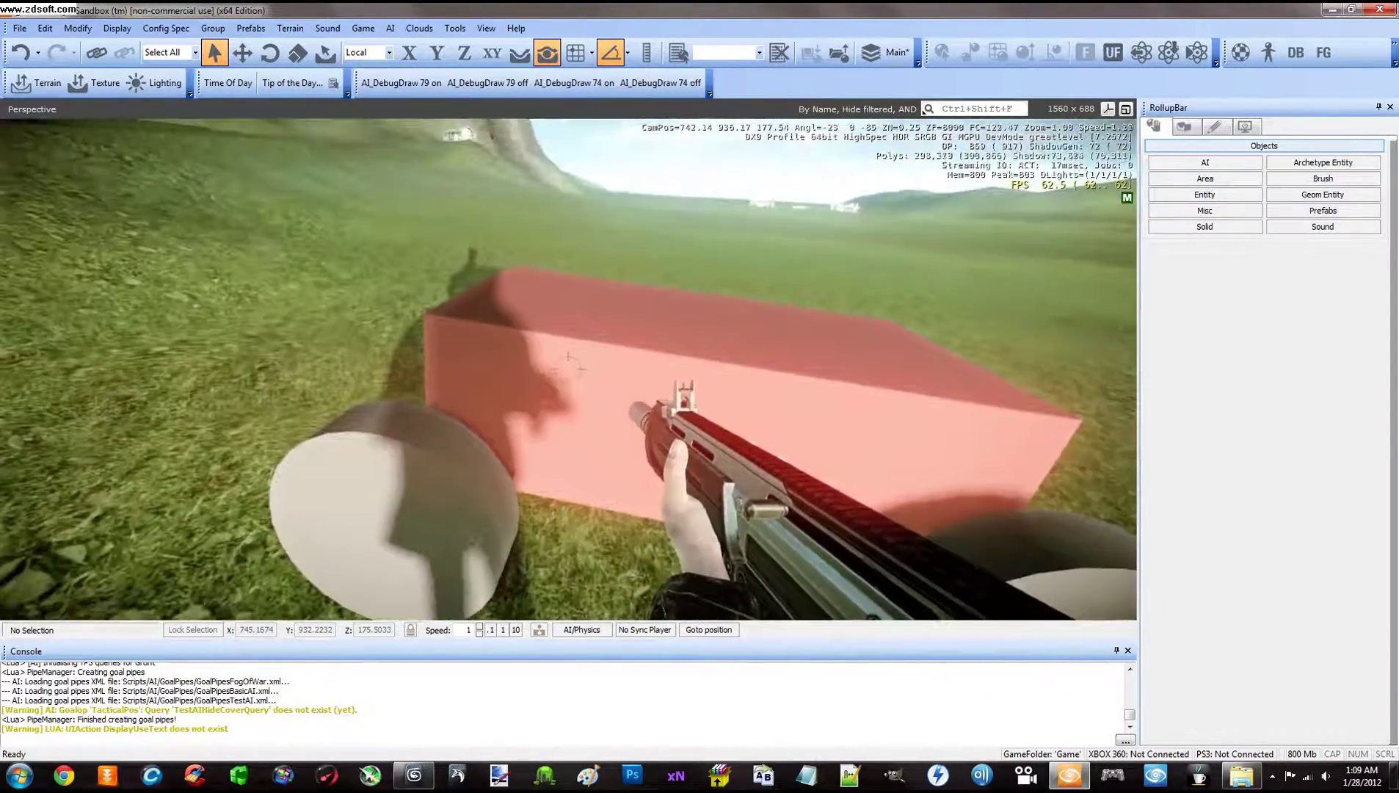
key(Escape)
- Select the mycar1 entity and inspect it from different distances
click(725, 302)
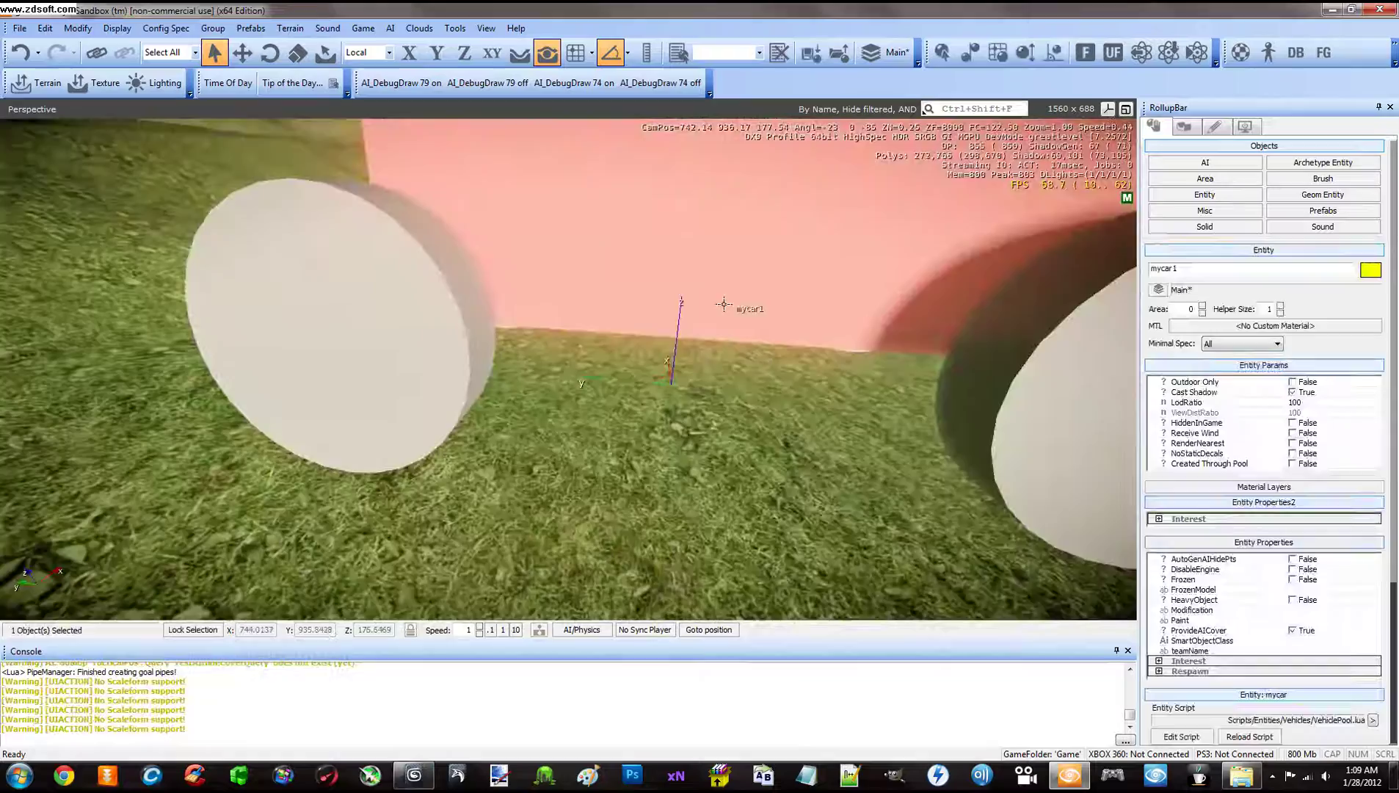
key(s)
right_drag(706, 344, 706, 344)
scroll(707, 344, up, 3)
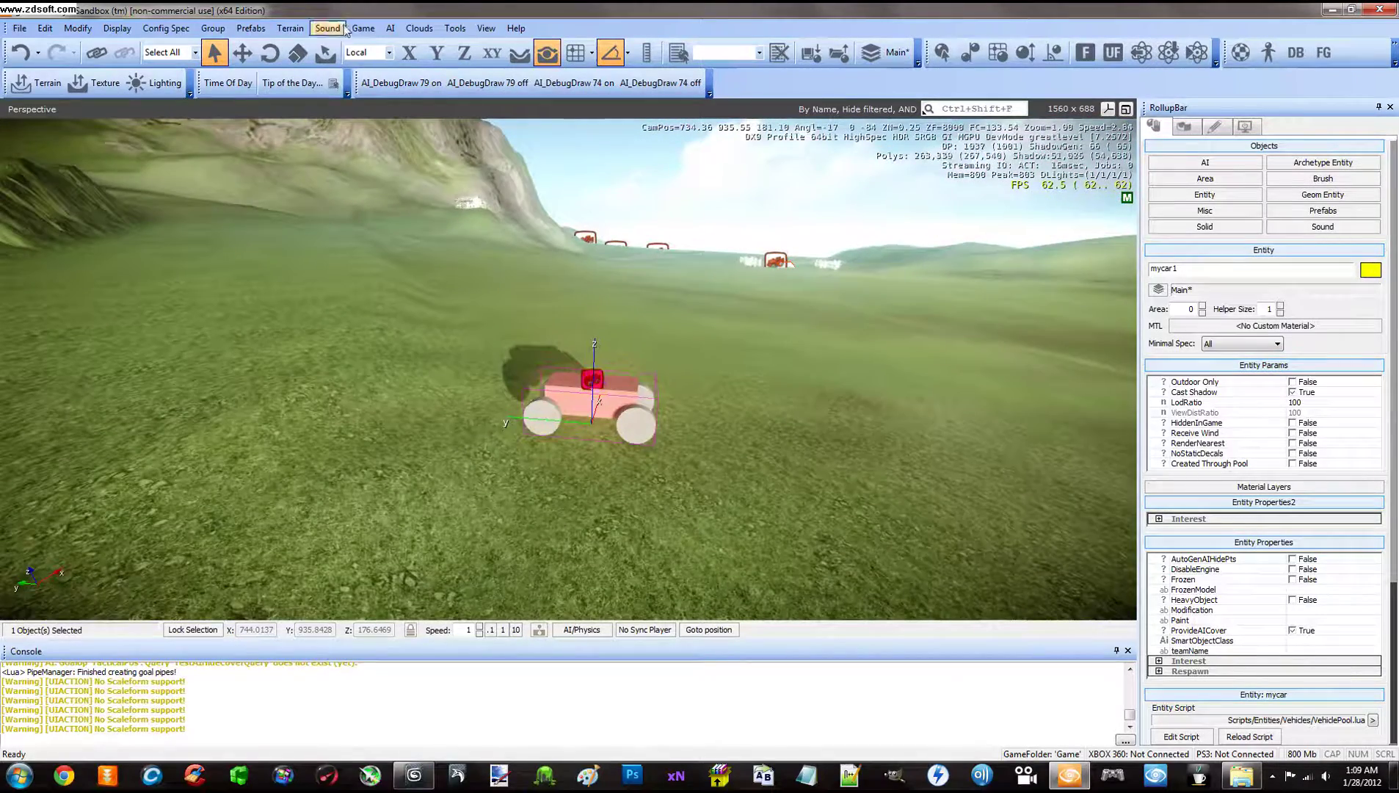
scroll(502, 258, up, 5)
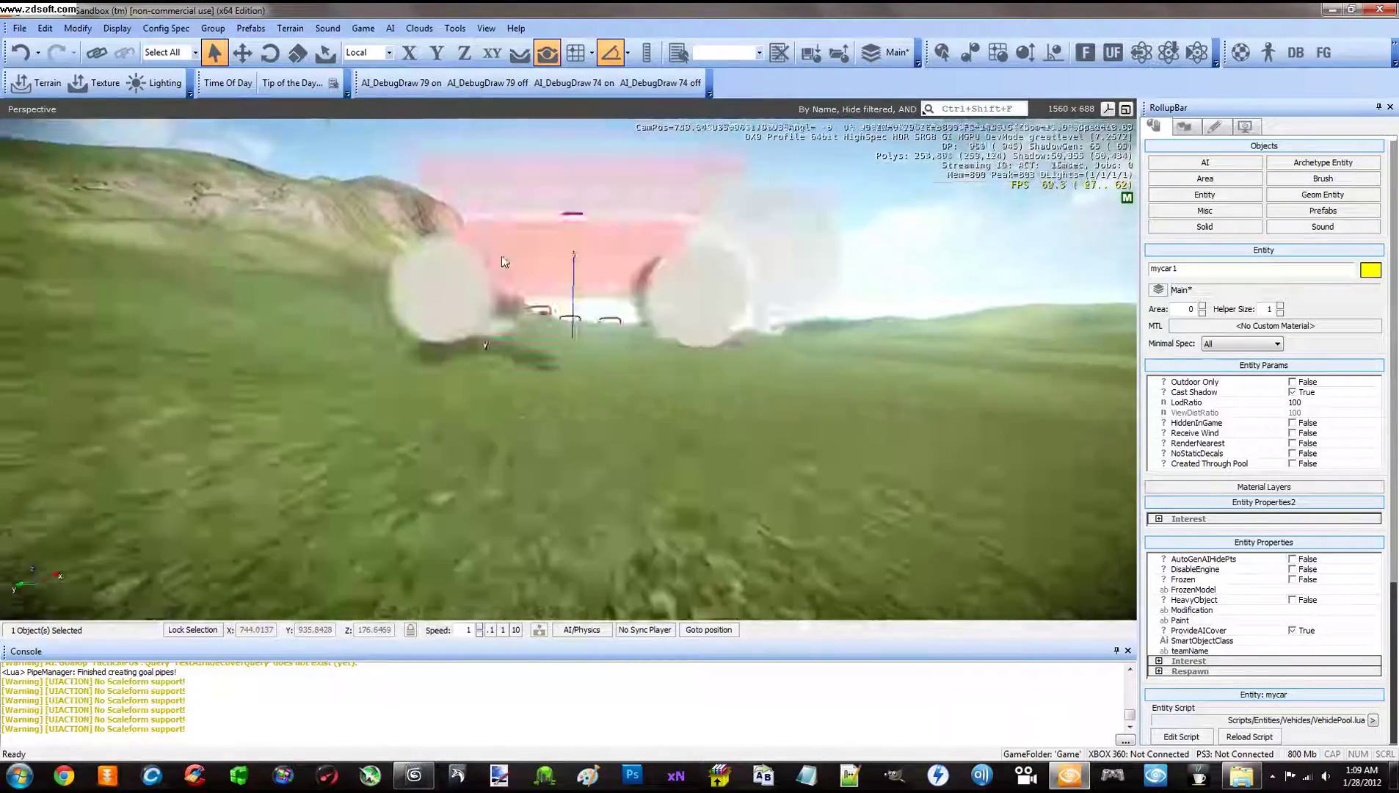
key(s)
right_drag(502, 262, 502, 263)
key(w)
key(s)
scroll(502, 259, up, 2)
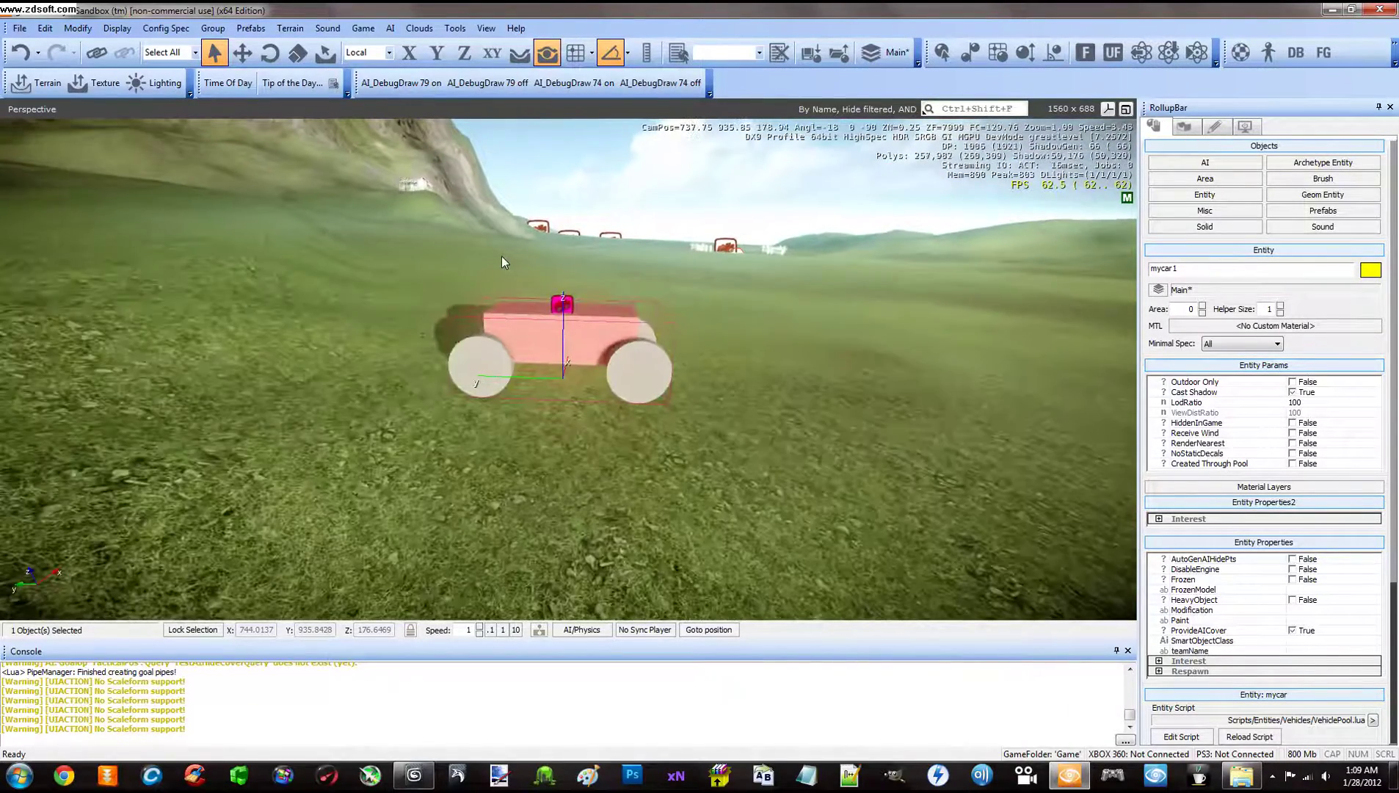
scroll(502, 259, down, 4)
scroll(502, 259, up, 5)
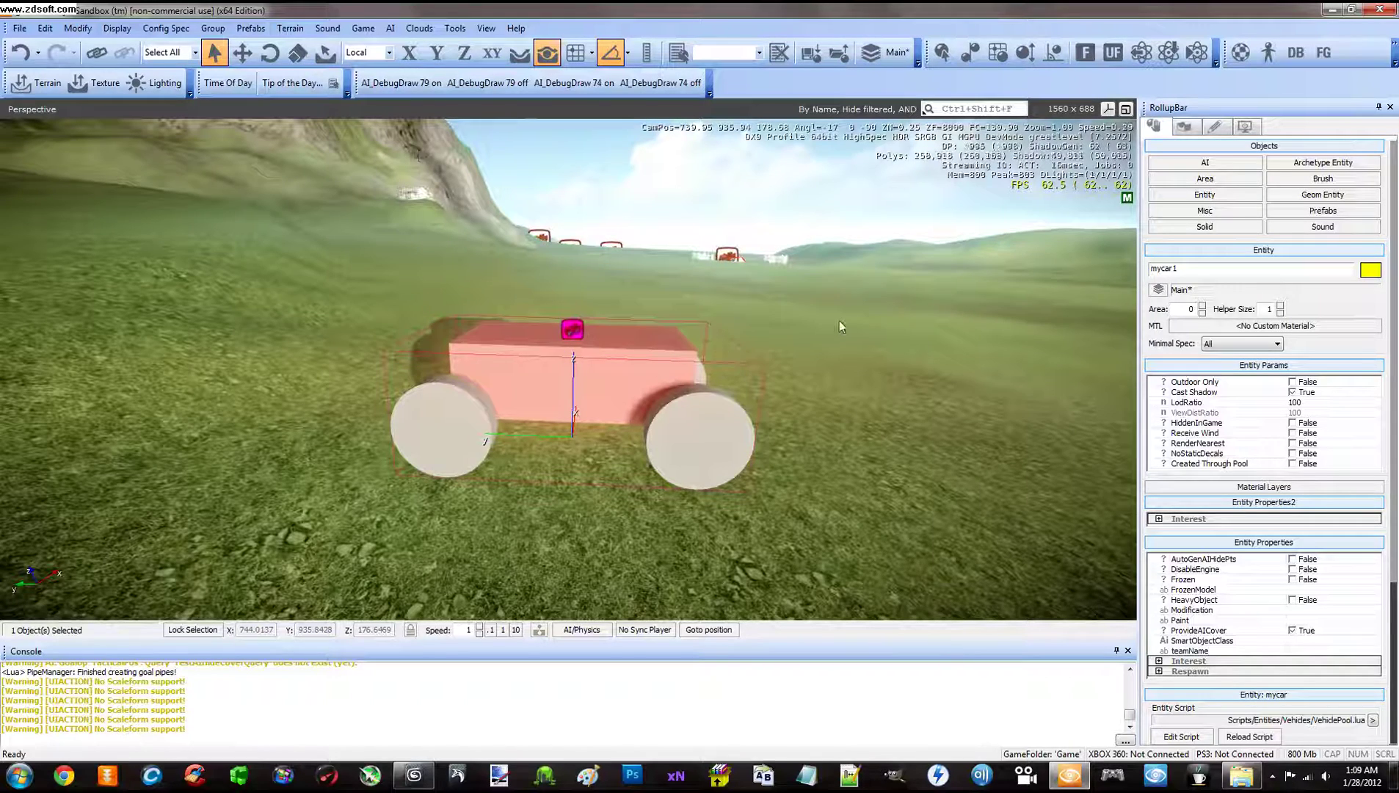
- Switch to 3ds Max and inspect the car's two near wheels and its body, selecting each part in turn
click(415, 775)
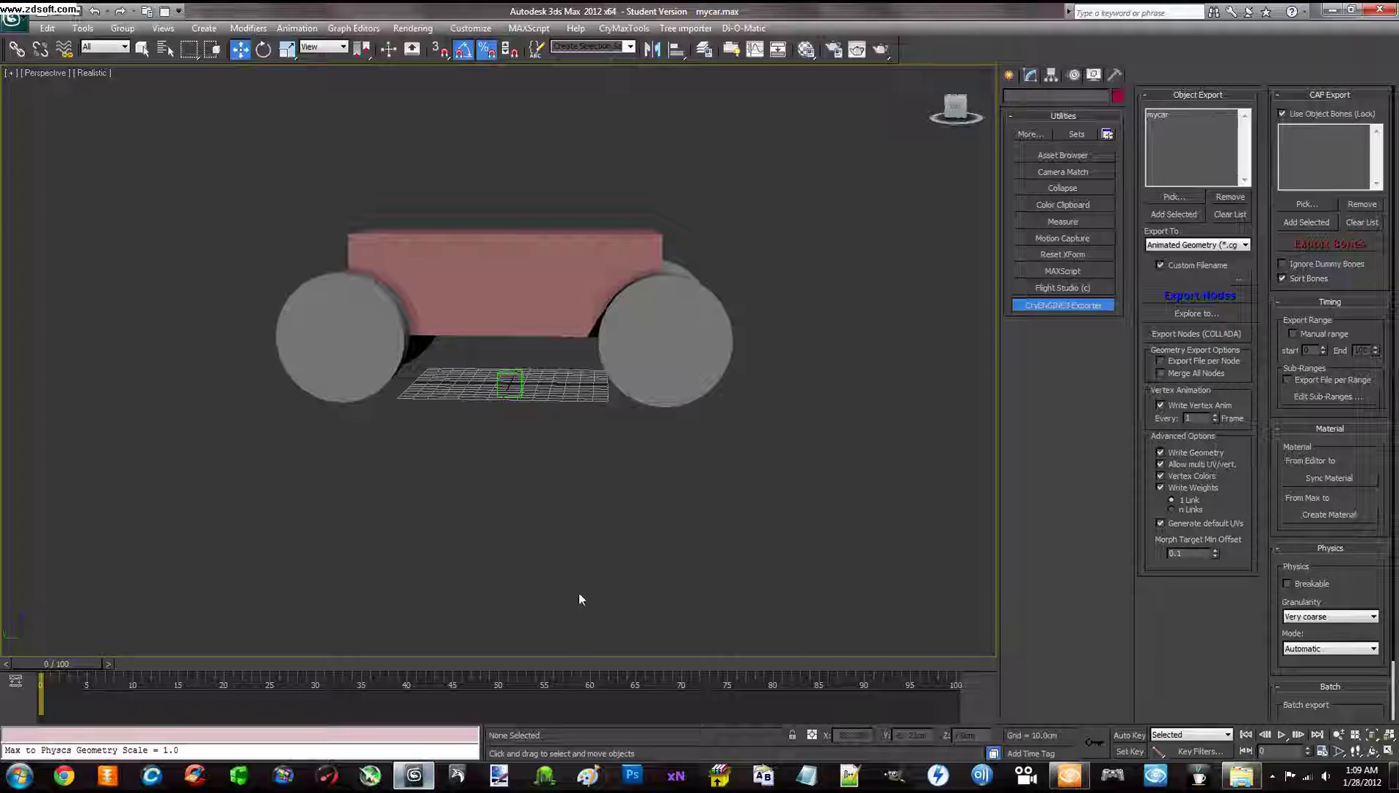
mouse_move(554, 473)
alt+middle_down()
mouse_move(570, 468)
mouse_move(558, 462)
alt+middle_up()
click(662, 334)
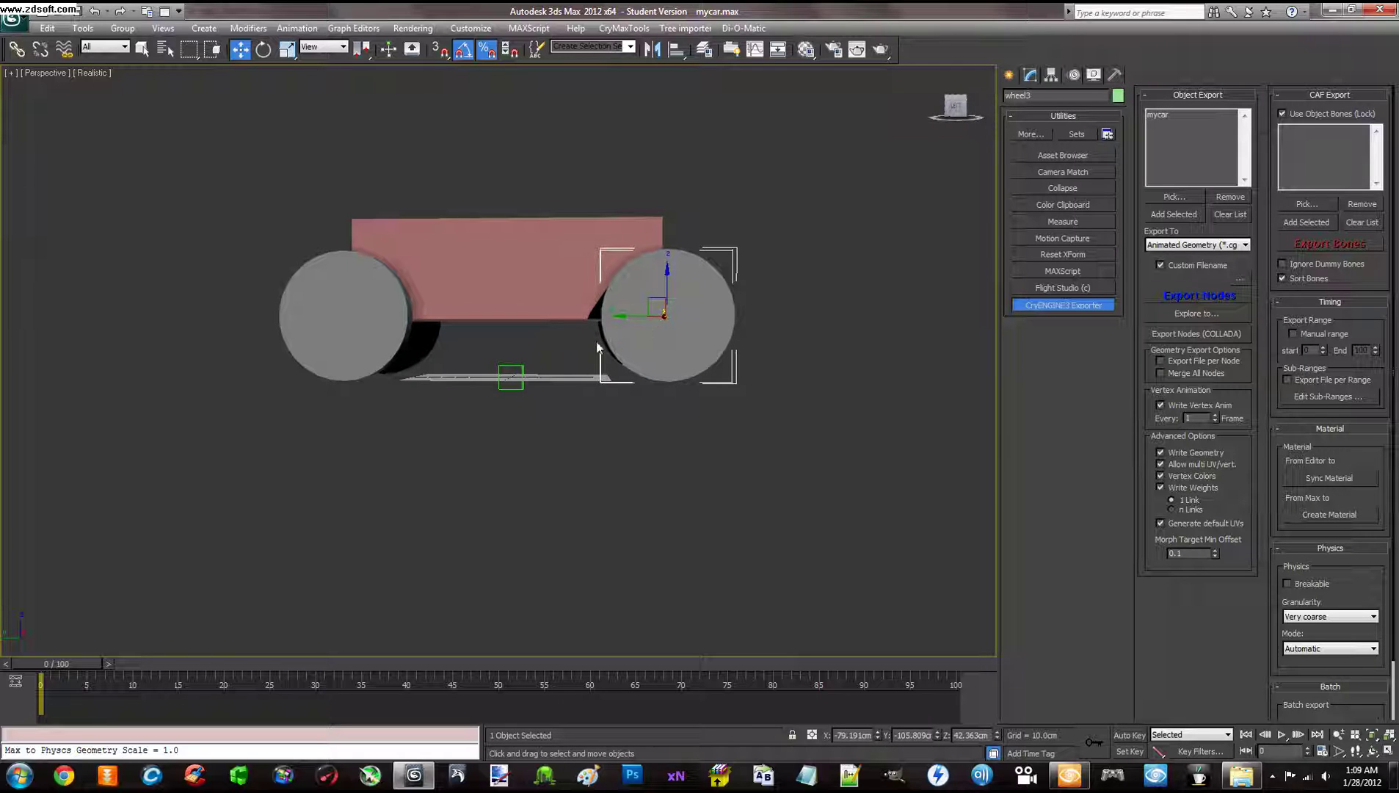
alt+middle_drag(598, 347, 596, 382)
click(384, 320)
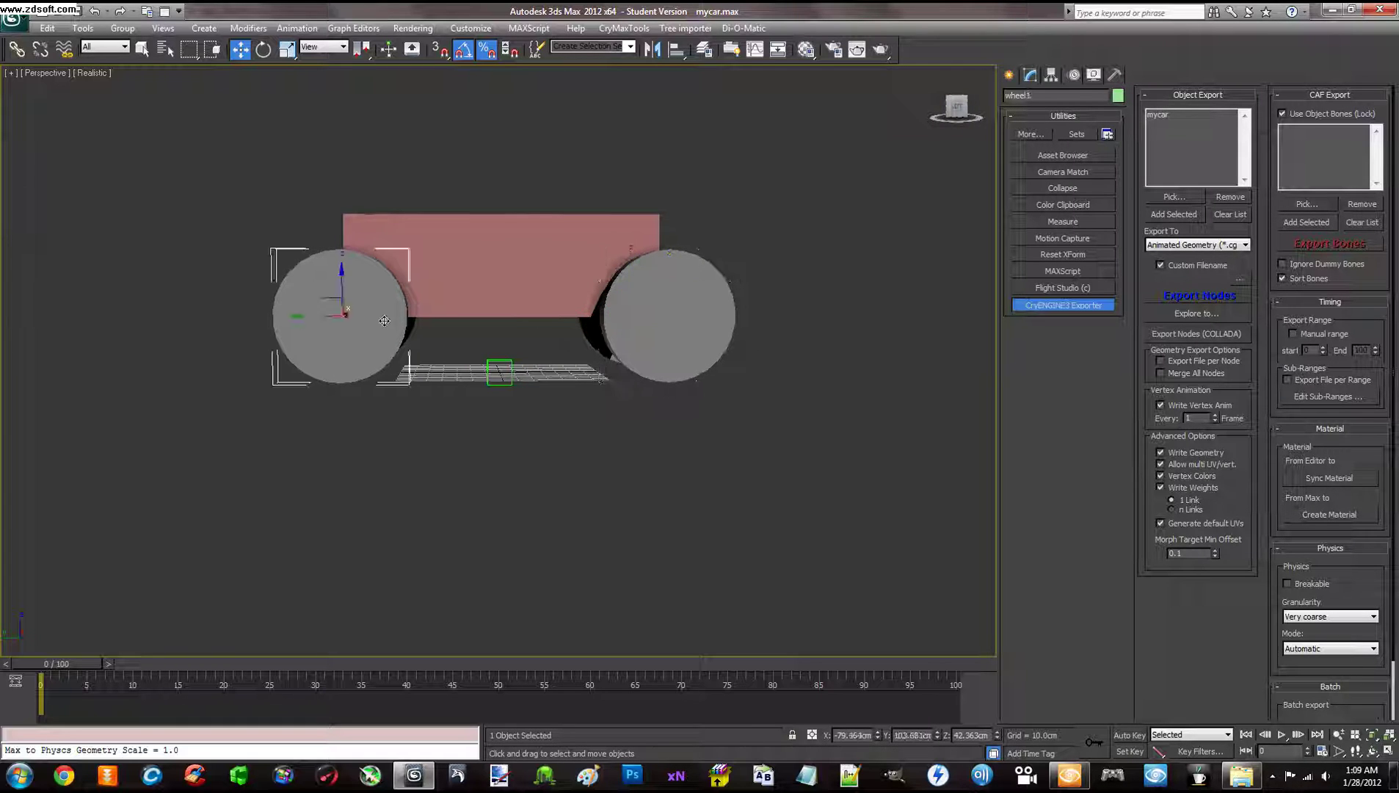
alt+middle_drag(451, 358, 573, 323)
click(425, 334)
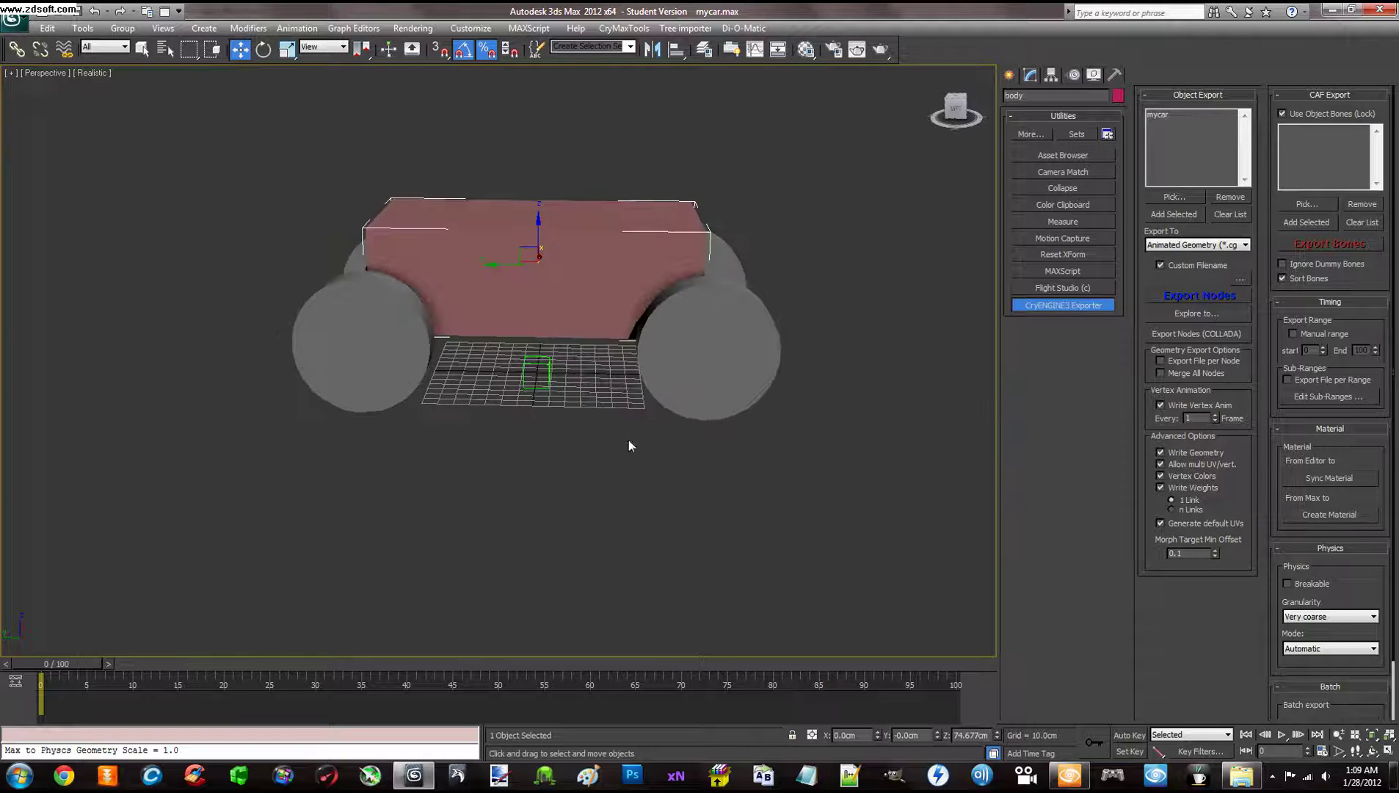
alt+middle_drag(629, 441, 630, 426)
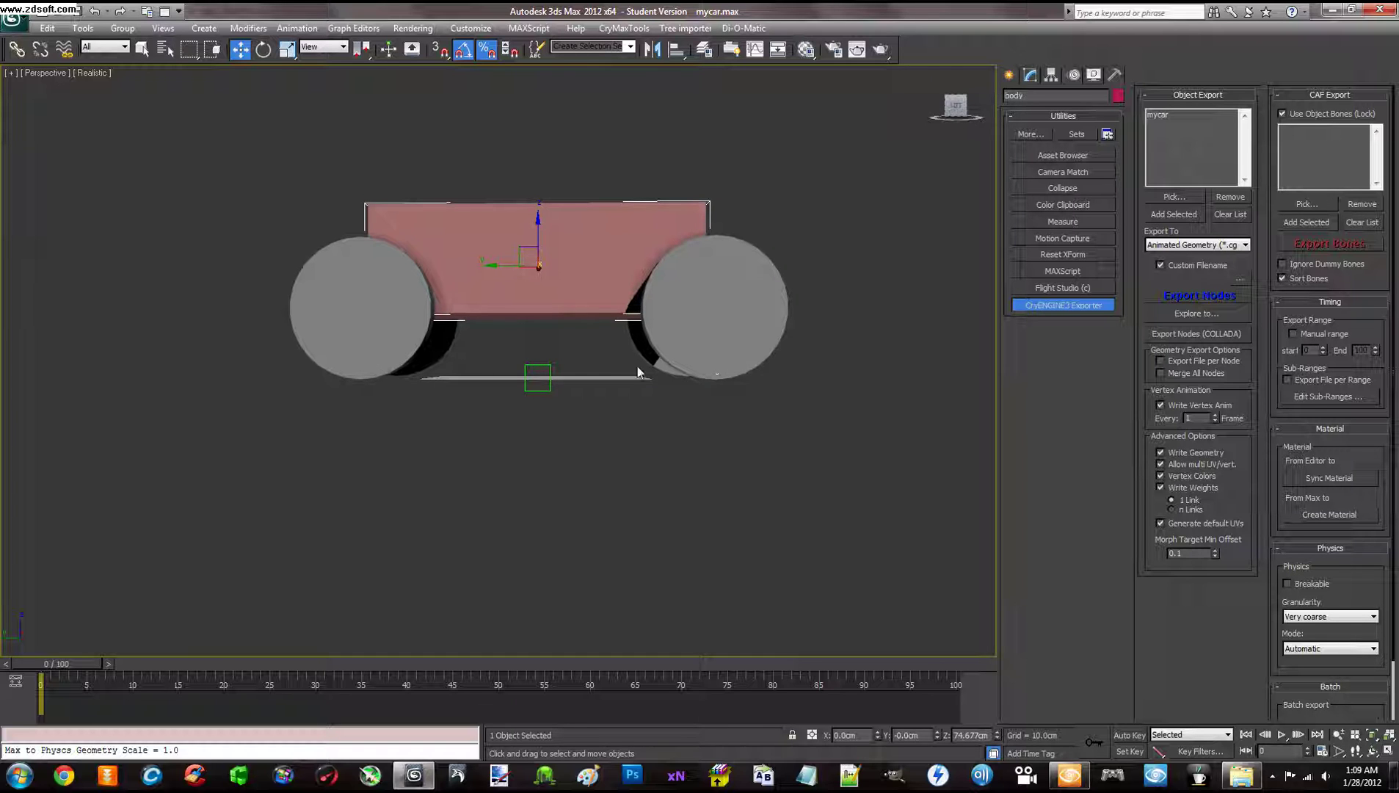
mouse_move(620, 386)
alt+middle_down()
mouse_move(593, 412)
mouse_move(560, 390)
mouse_move(640, 397)
mouse_move(552, 401)
mouse_move(603, 368)
mouse_move(620, 403)
alt+middle_up()
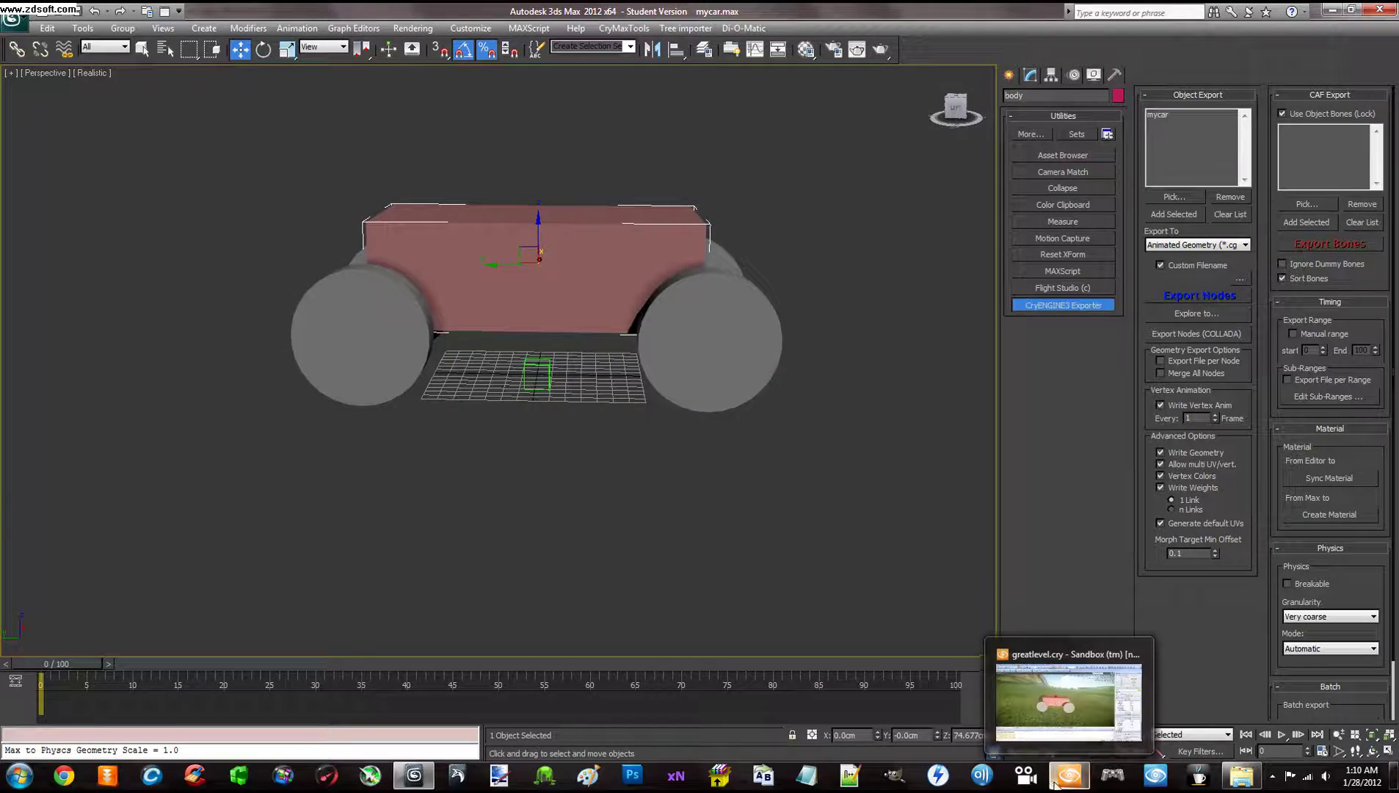
- Switch to Sandbox, select the mycar1 entity, and raise it above the ground to a Z position of about 178.2
click(1055, 784)
alt+middle_drag(802, 515, 760, 474)
right_drag(760, 478, 760, 477)
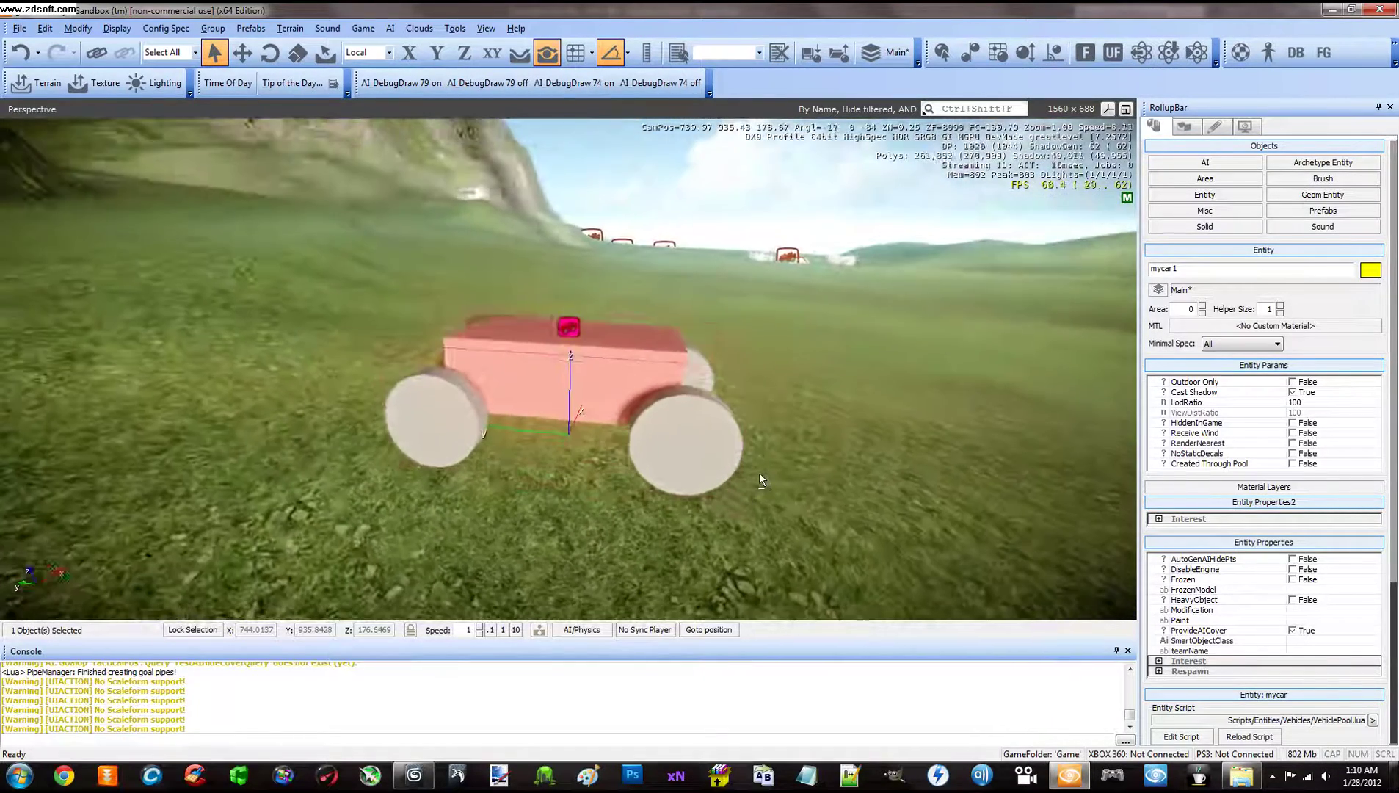
click(775, 471)
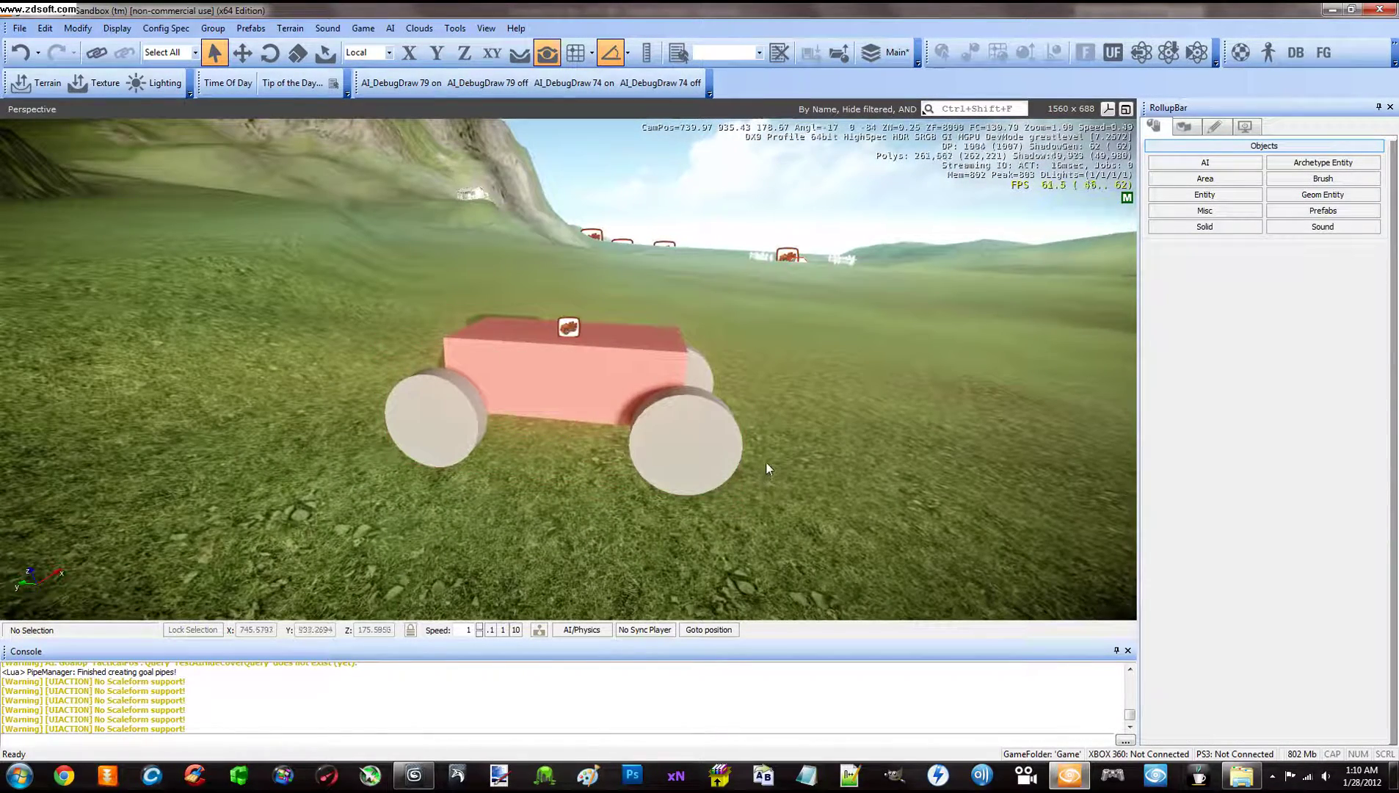
click(566, 325)
click(242, 52)
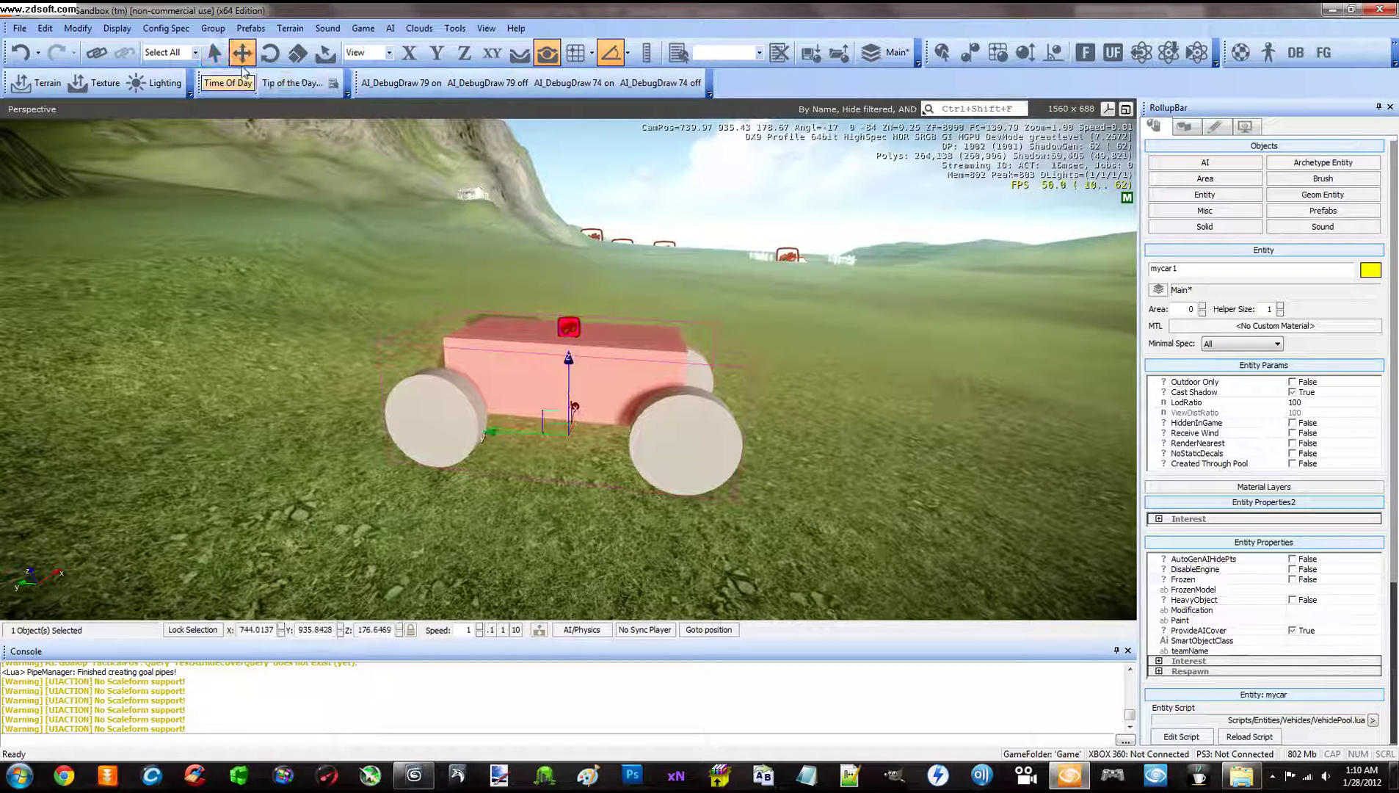
drag(568, 366, 570, 205)
- Move the raised car along Y to about 940.17 and lower it to a Z position of about 177.98
scroll(530, 345, down, 10)
key(a)
right_drag(529, 344, 530, 344)
key(w)
key(a)
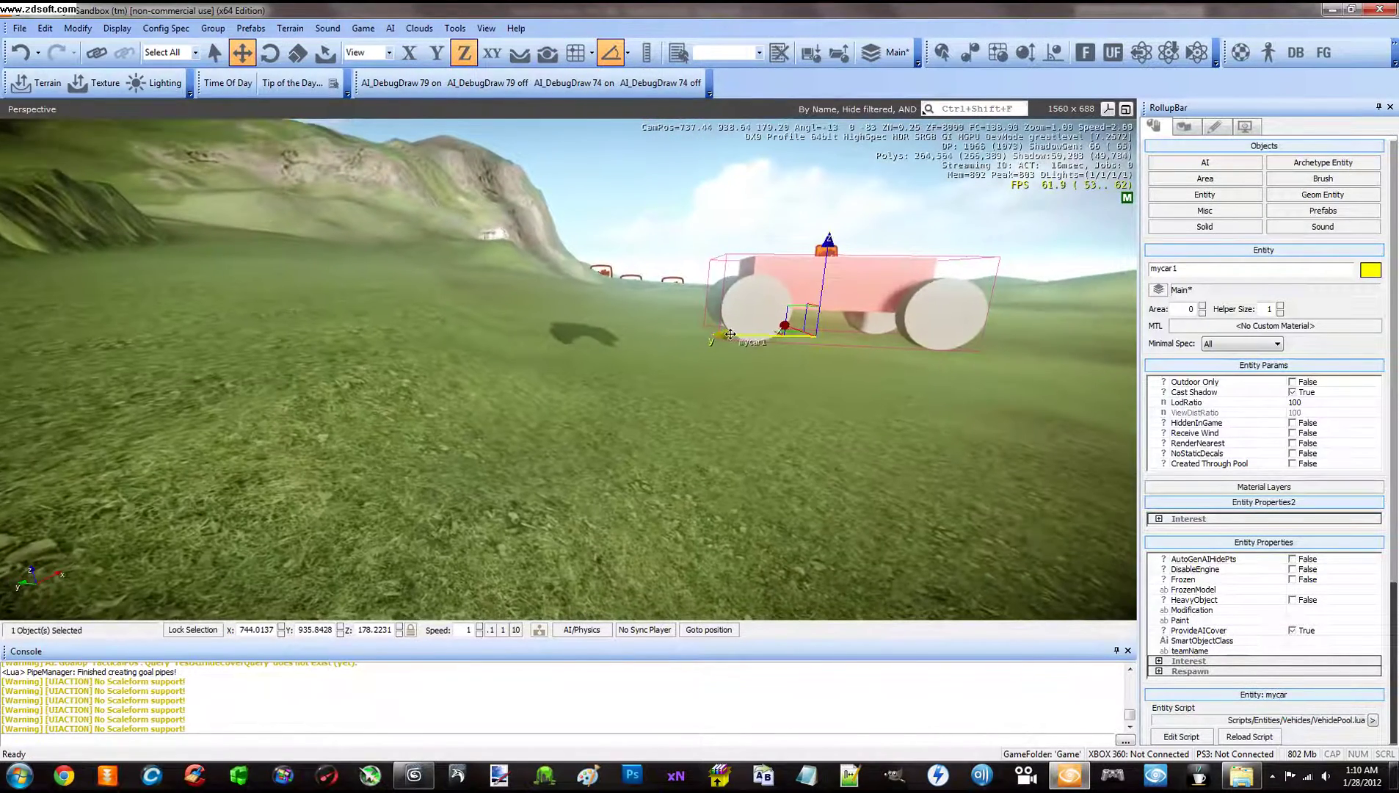
click(720, 337)
click(794, 316)
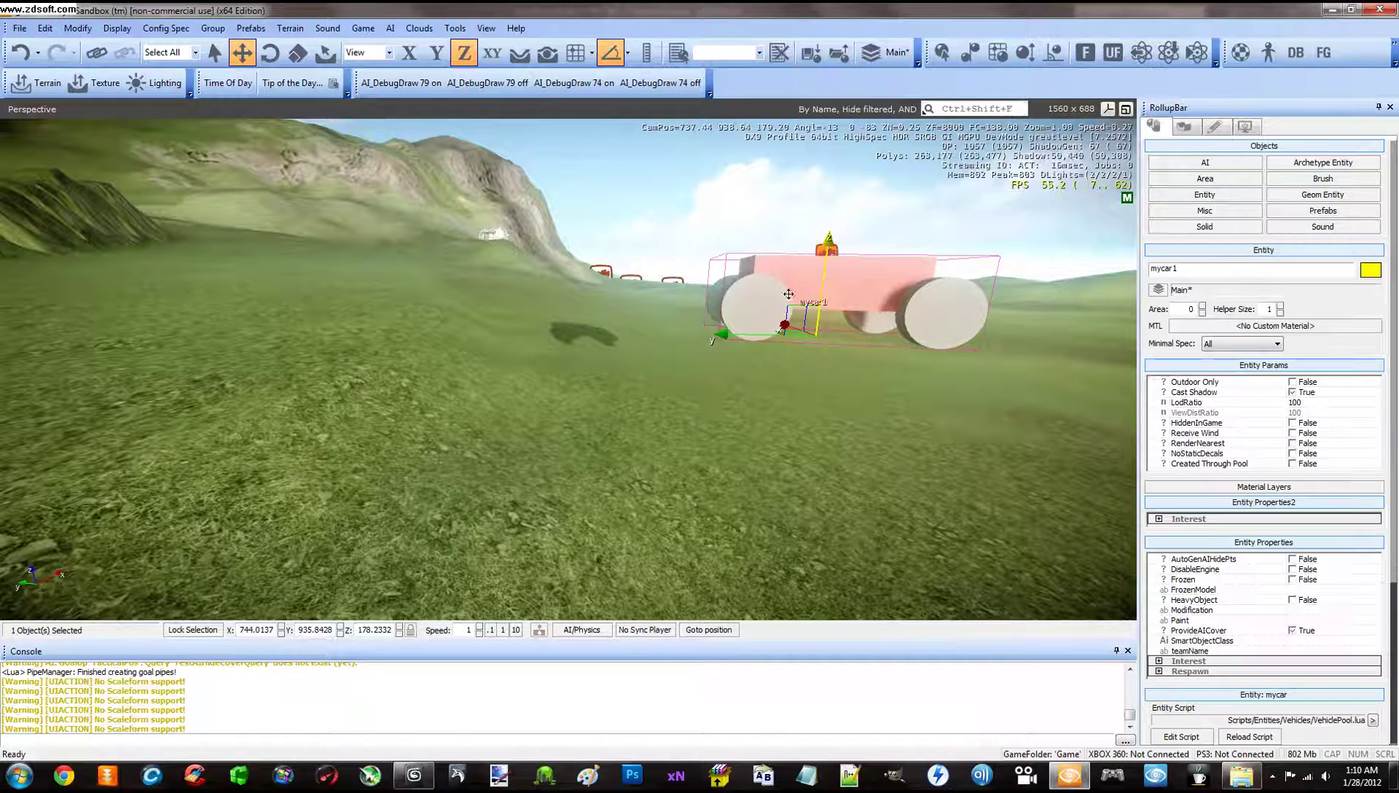
drag(726, 337, 453, 362)
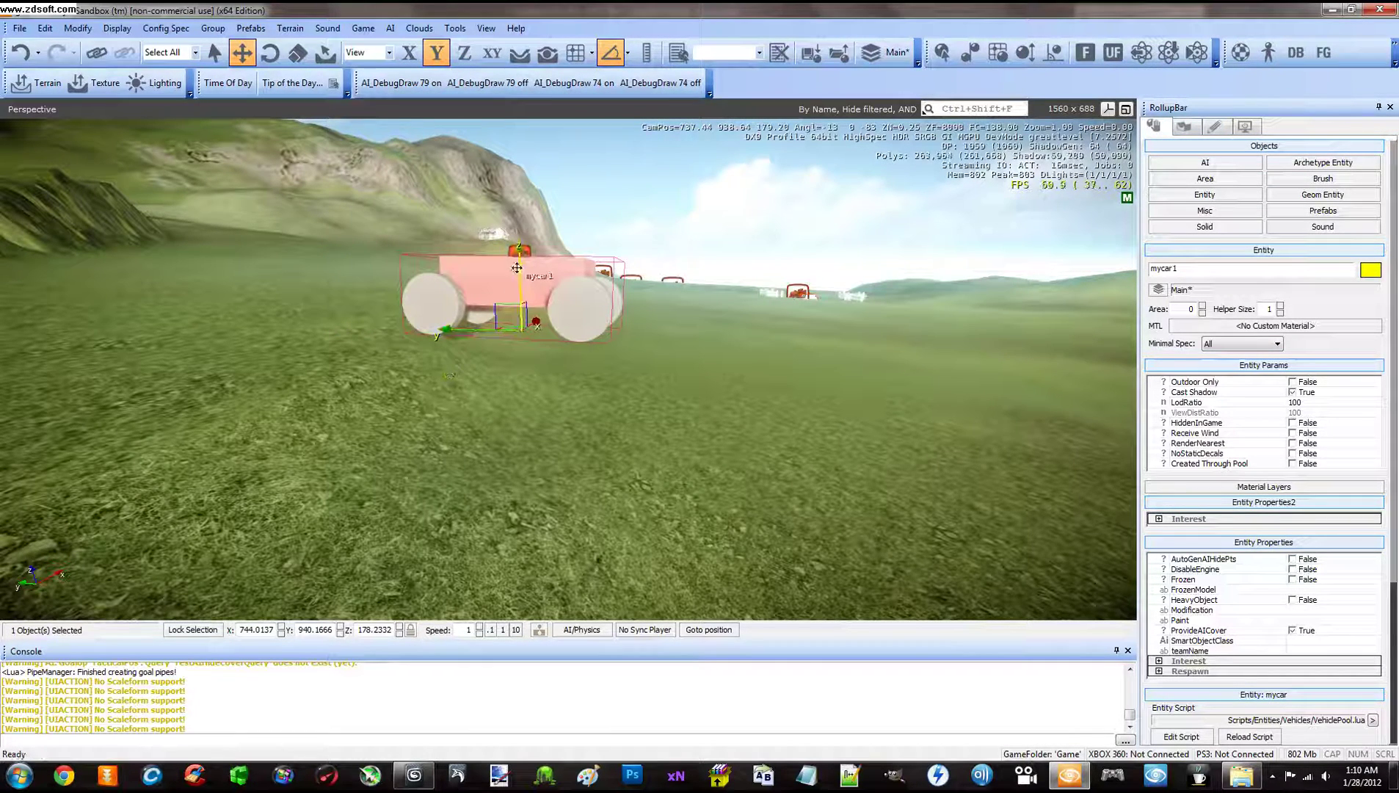
drag(519, 250, 522, 268)
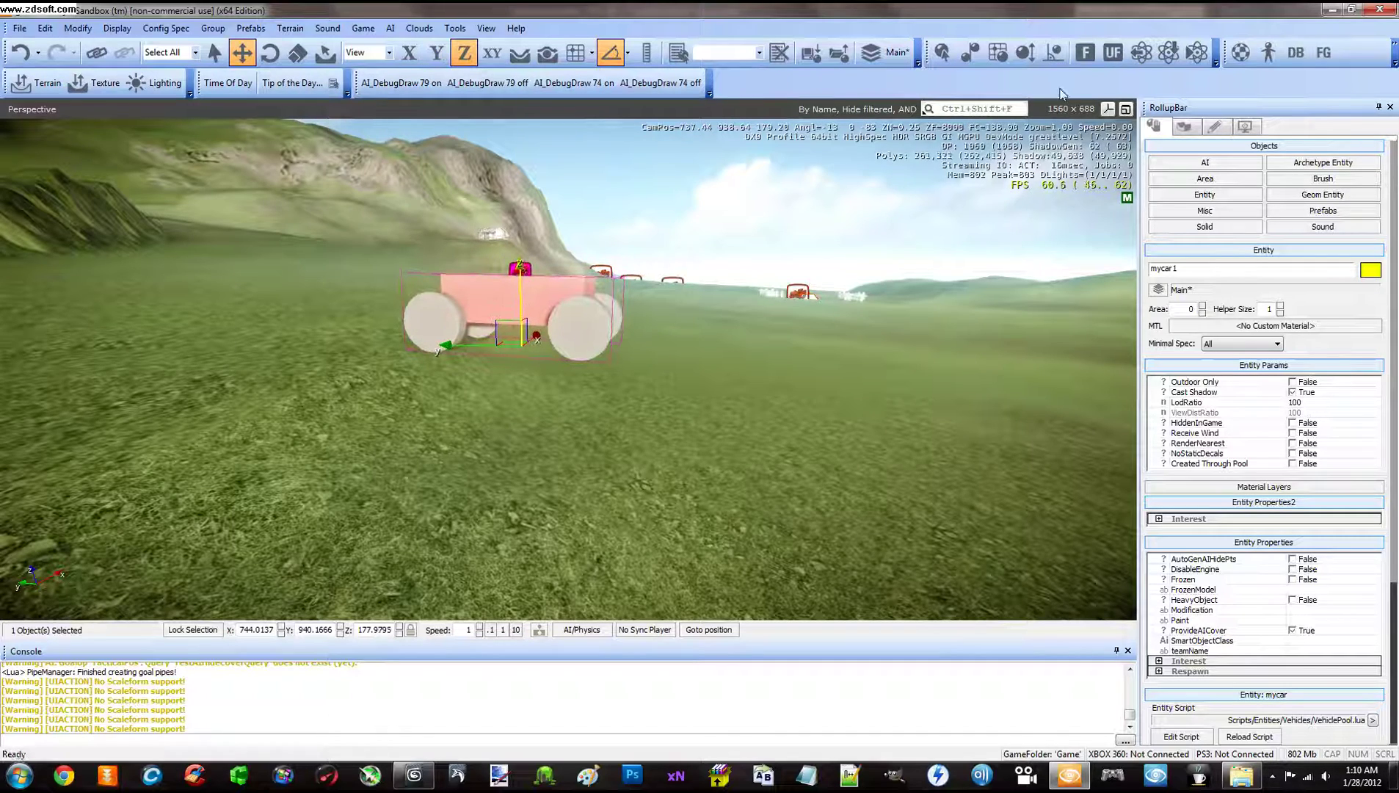
- Simulate physics on the selected car so it drops onto the terrain, and view how it lands
click(1188, 58)
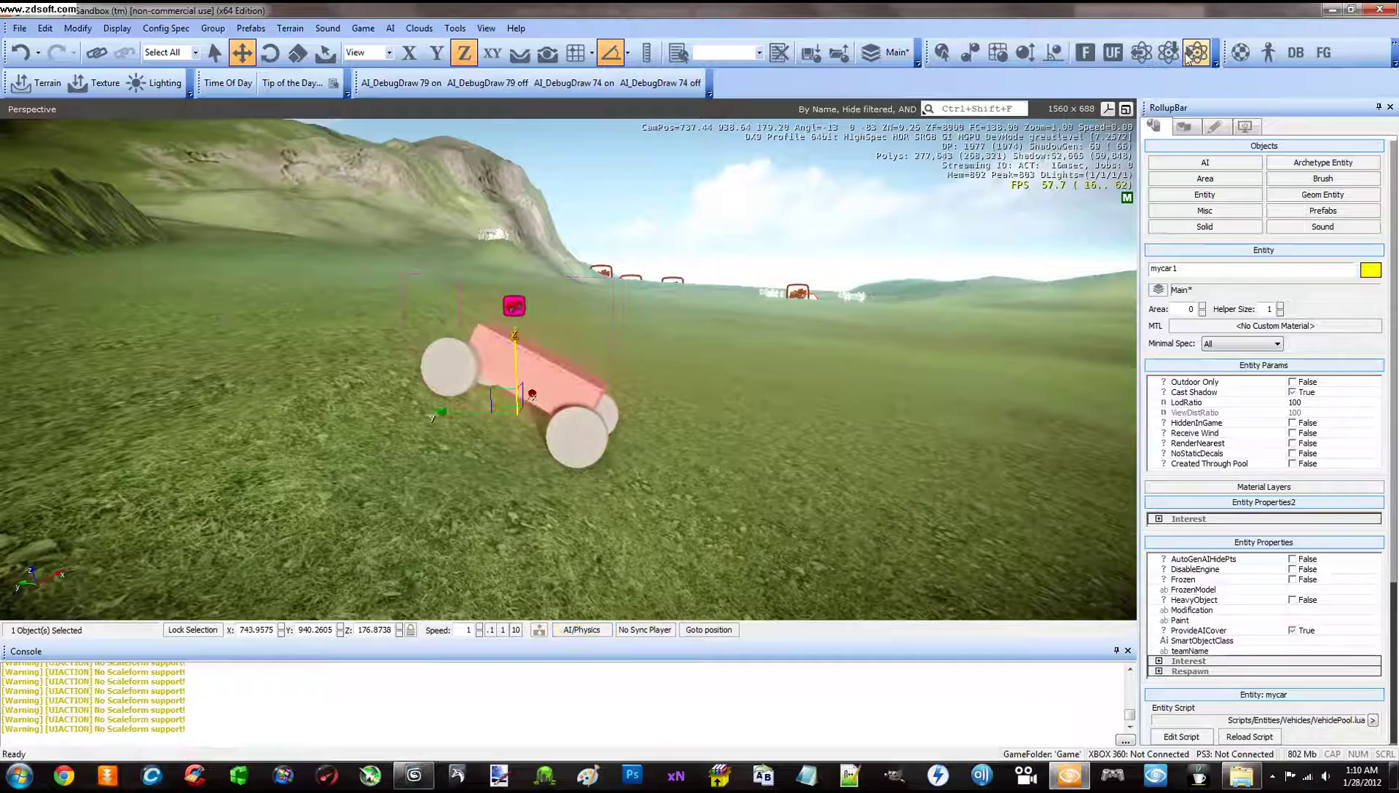
key(d)
right_drag(748, 322, 745, 326)
key(w)
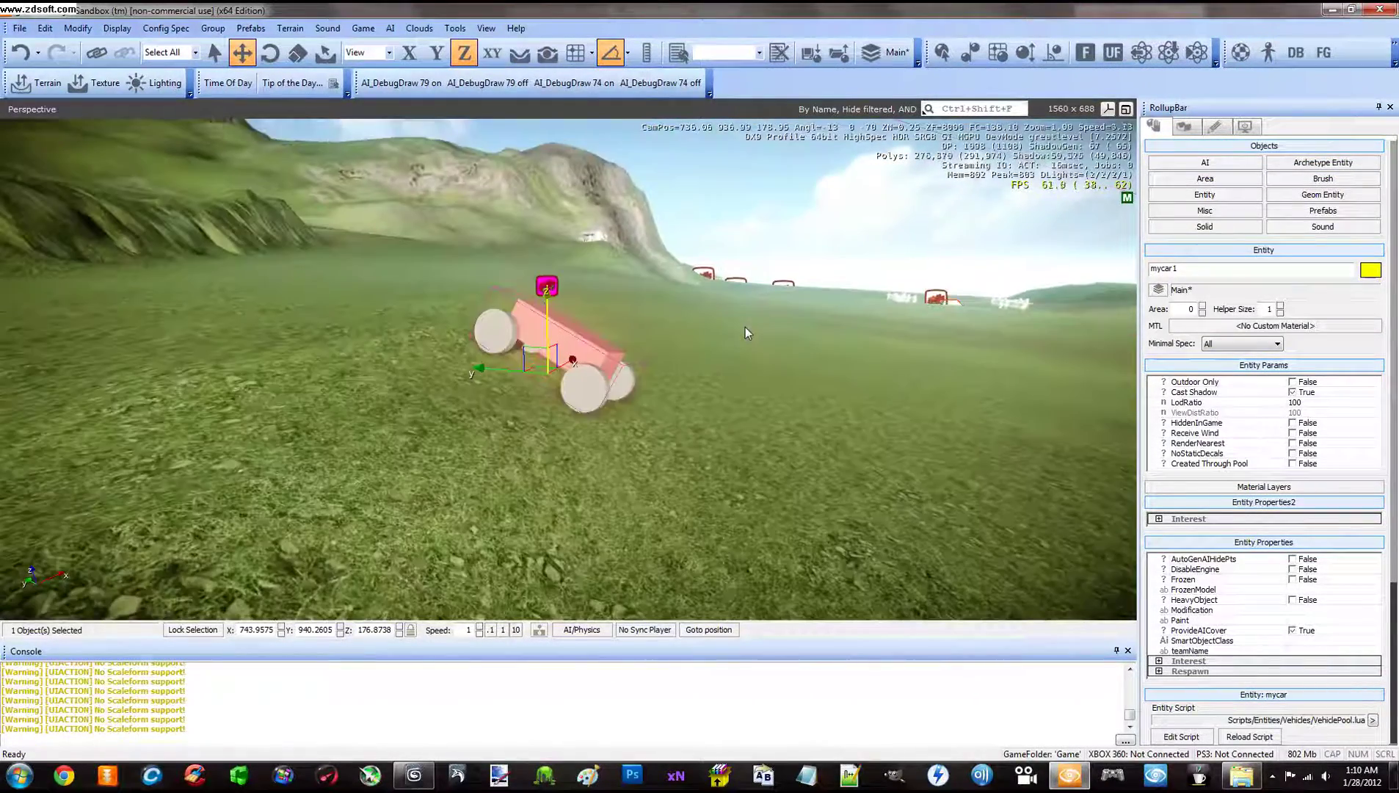
- Enter game mode, walk up to the tilted car, and get into it
key(ctrl+g)
key(w)
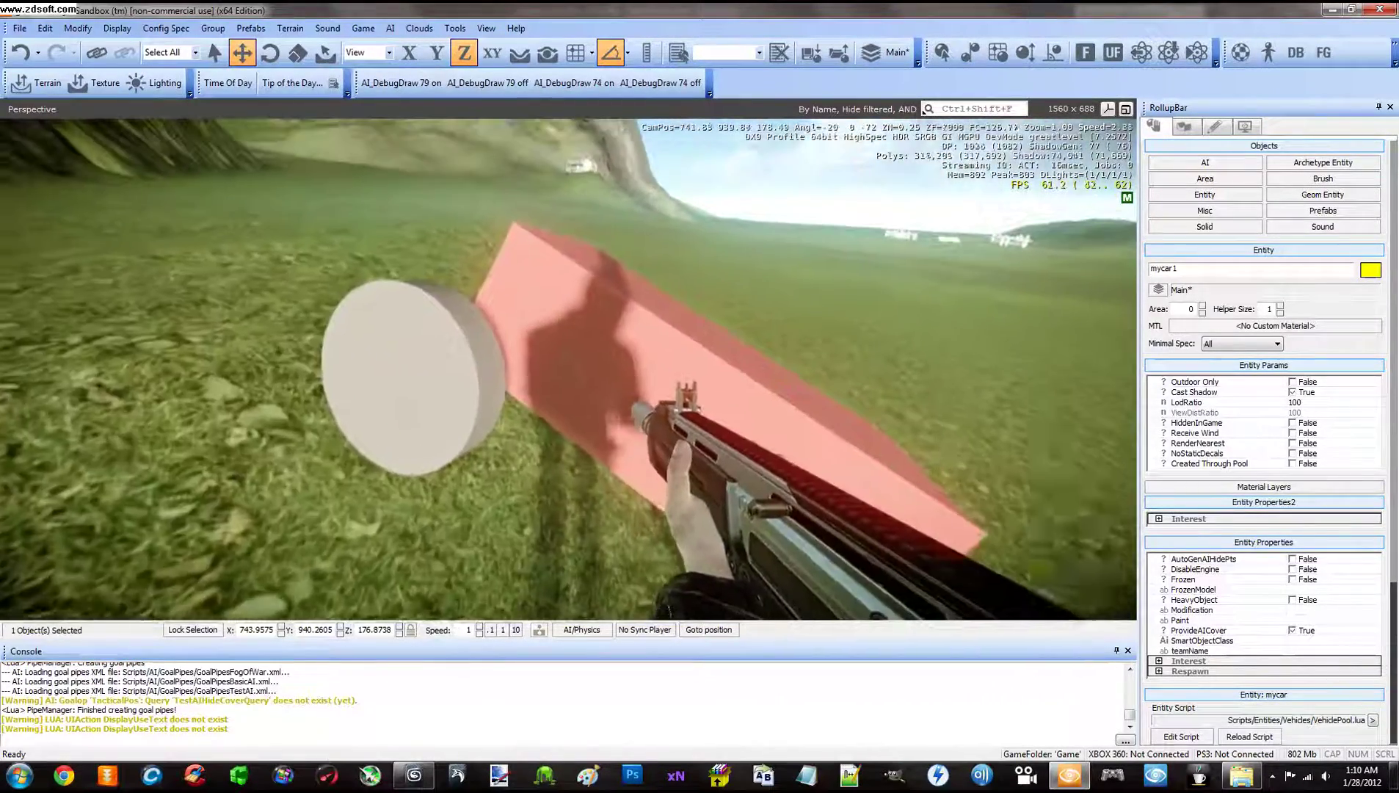
key(f)
- Test-drive the car forward across the grass terrain, steering right through several turns
key(w)
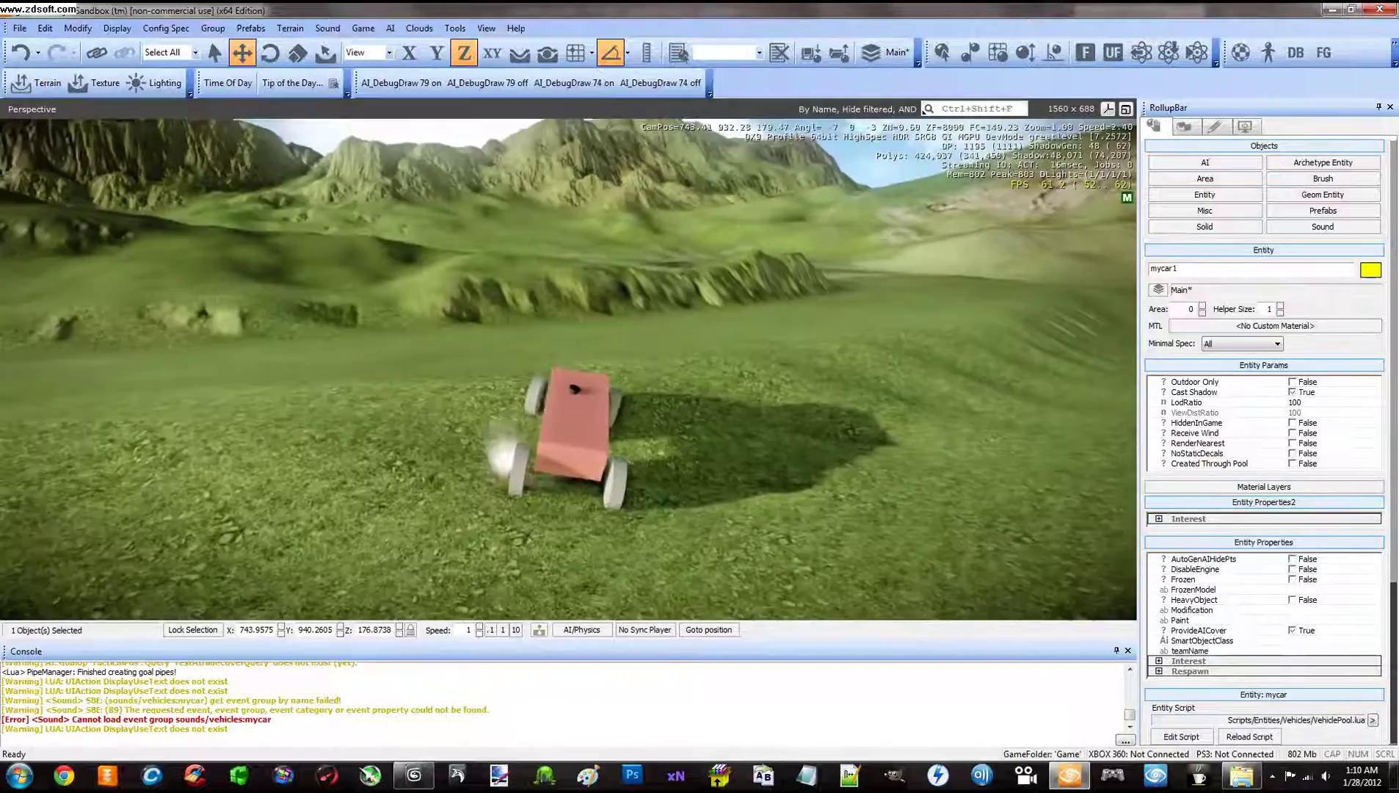
key(d)
key(w)
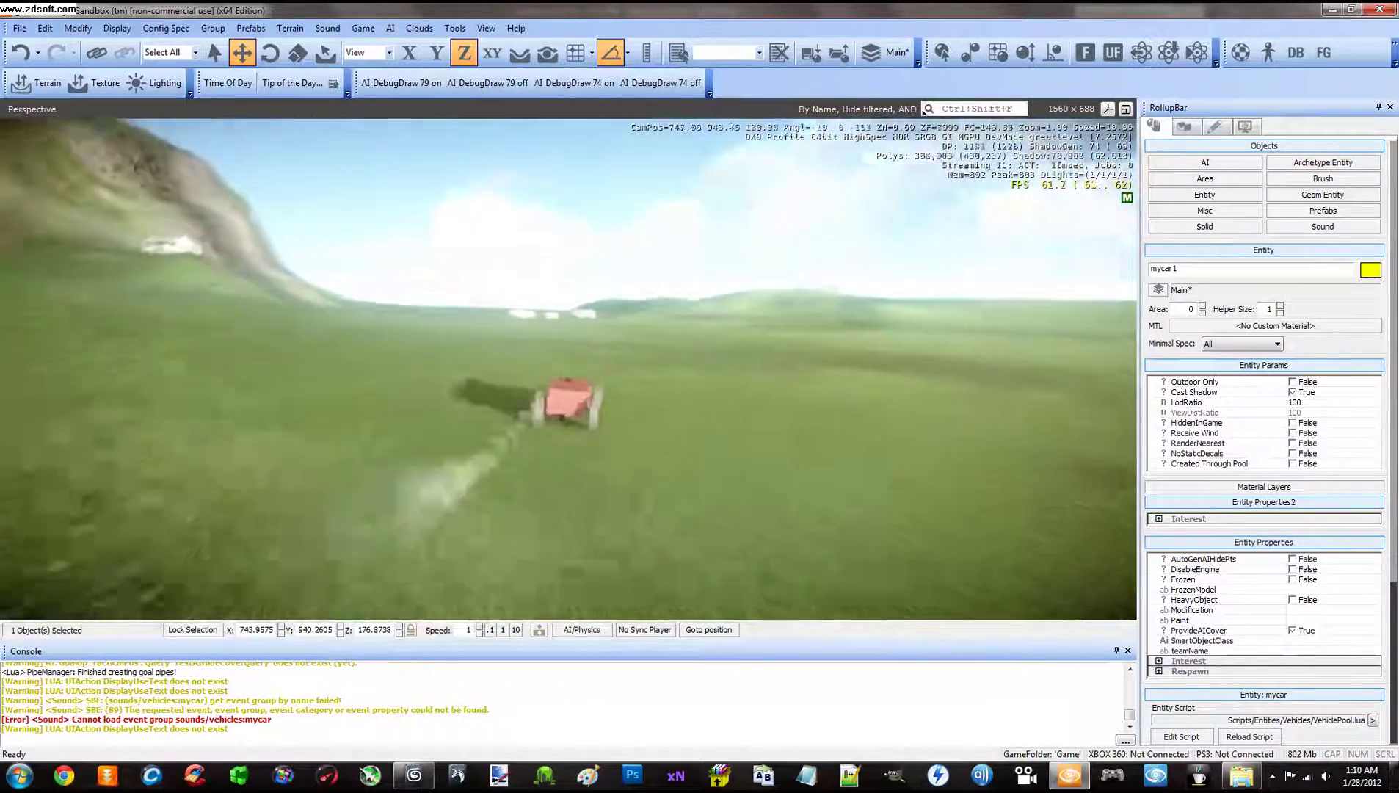
key(w)
key(d)
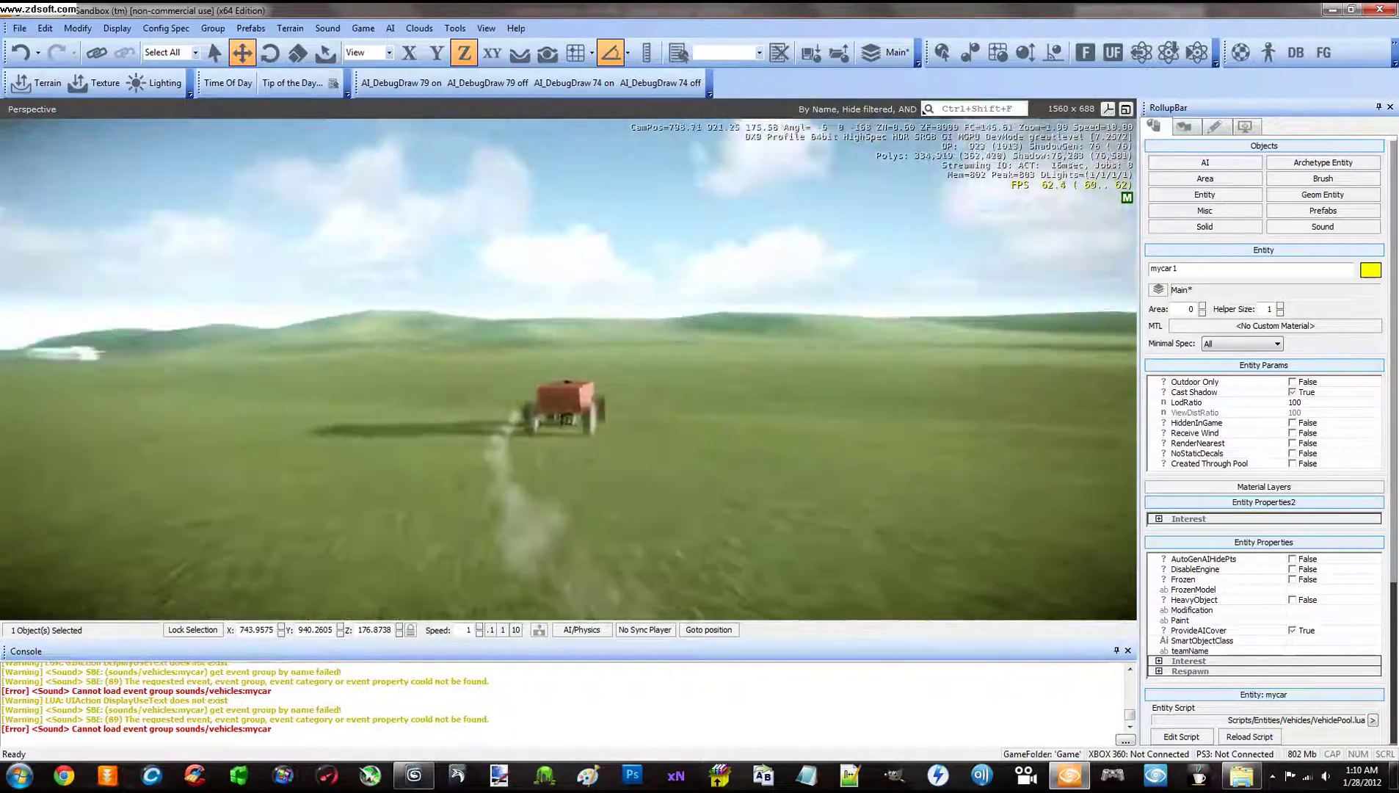
key(w)
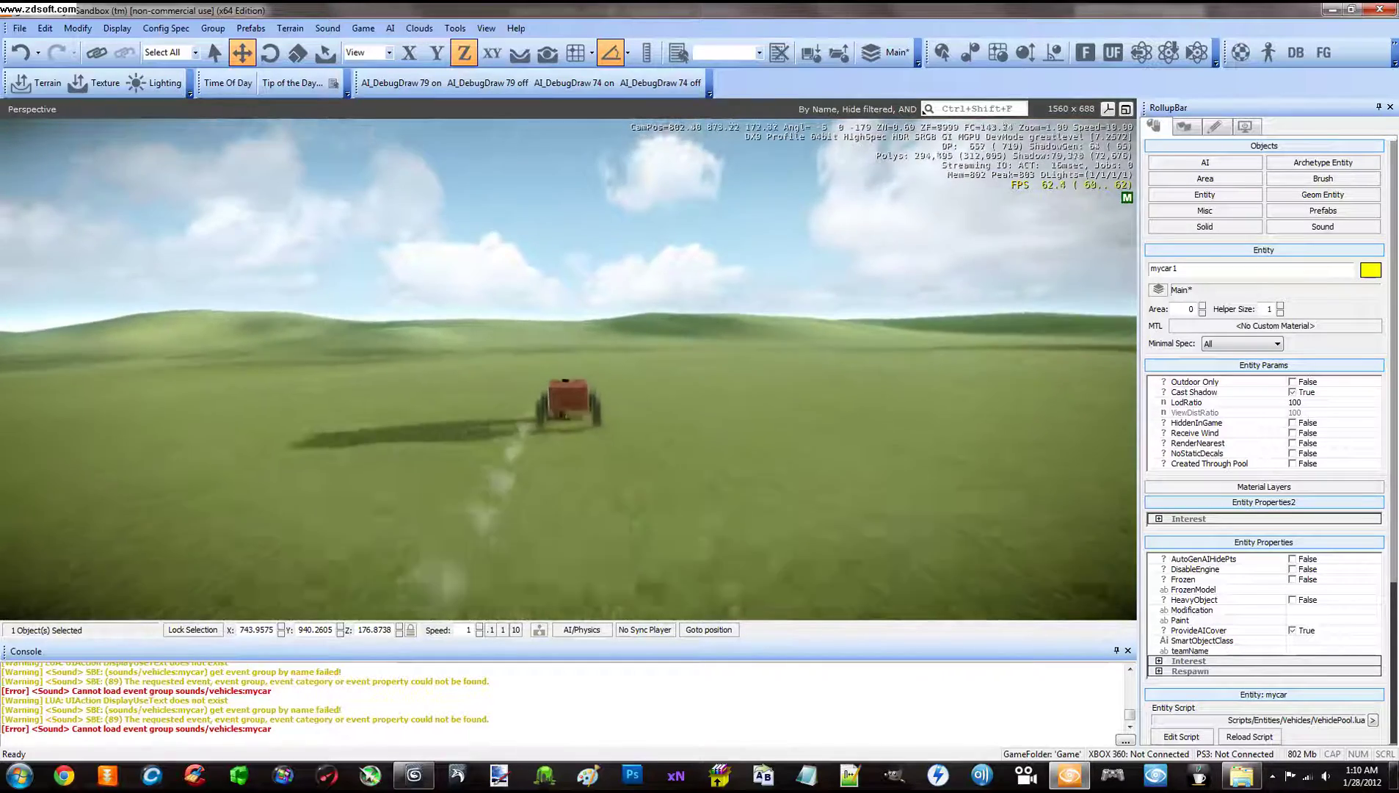
key(d)
key(w)
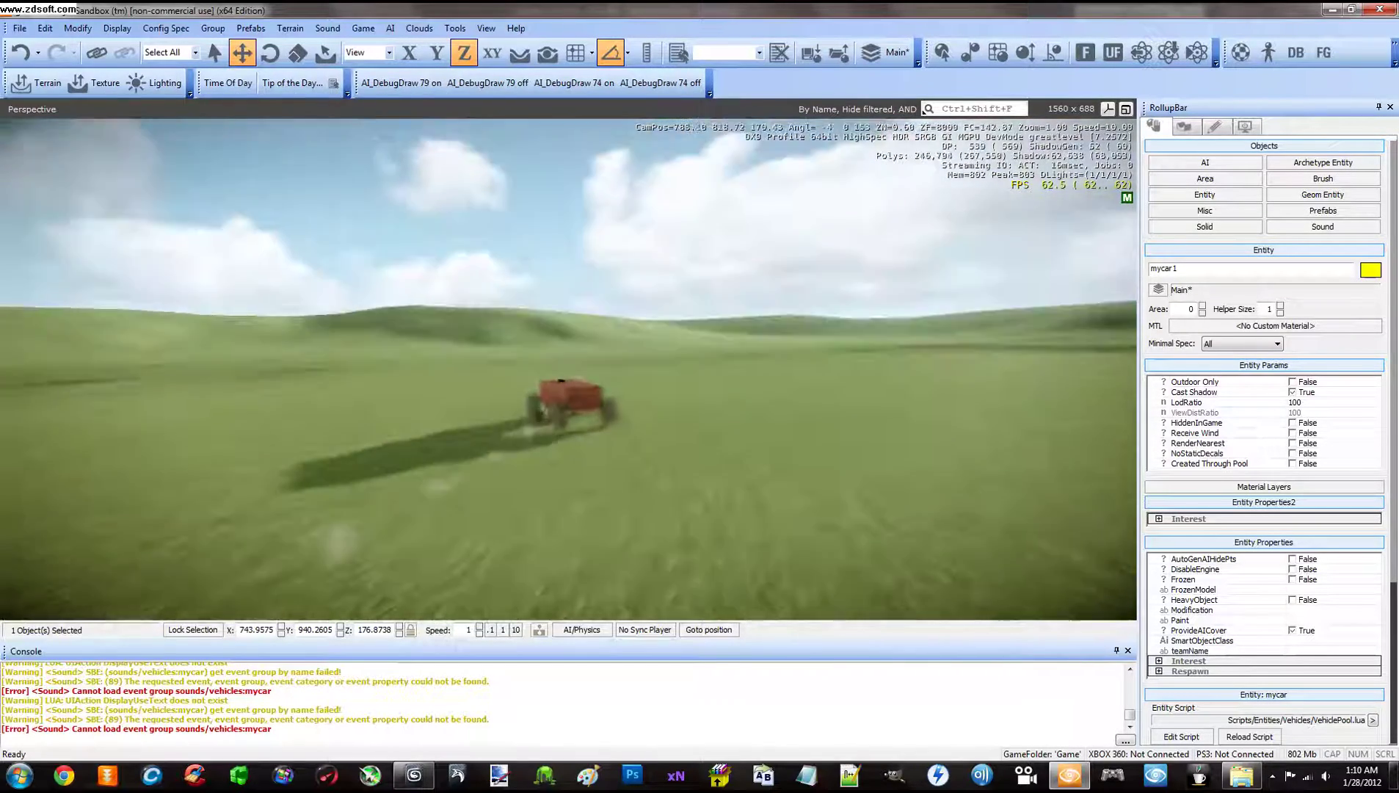
key(w)
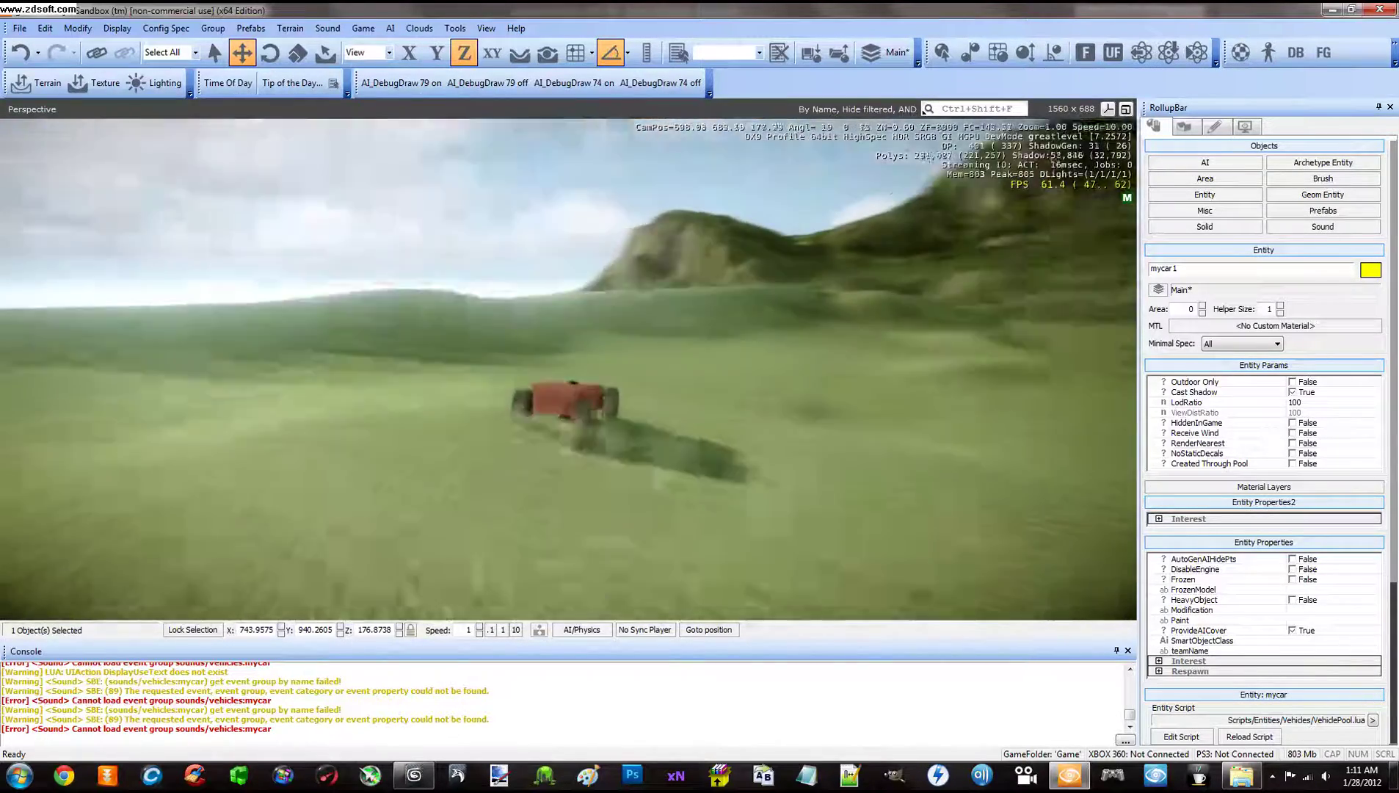
key(w)
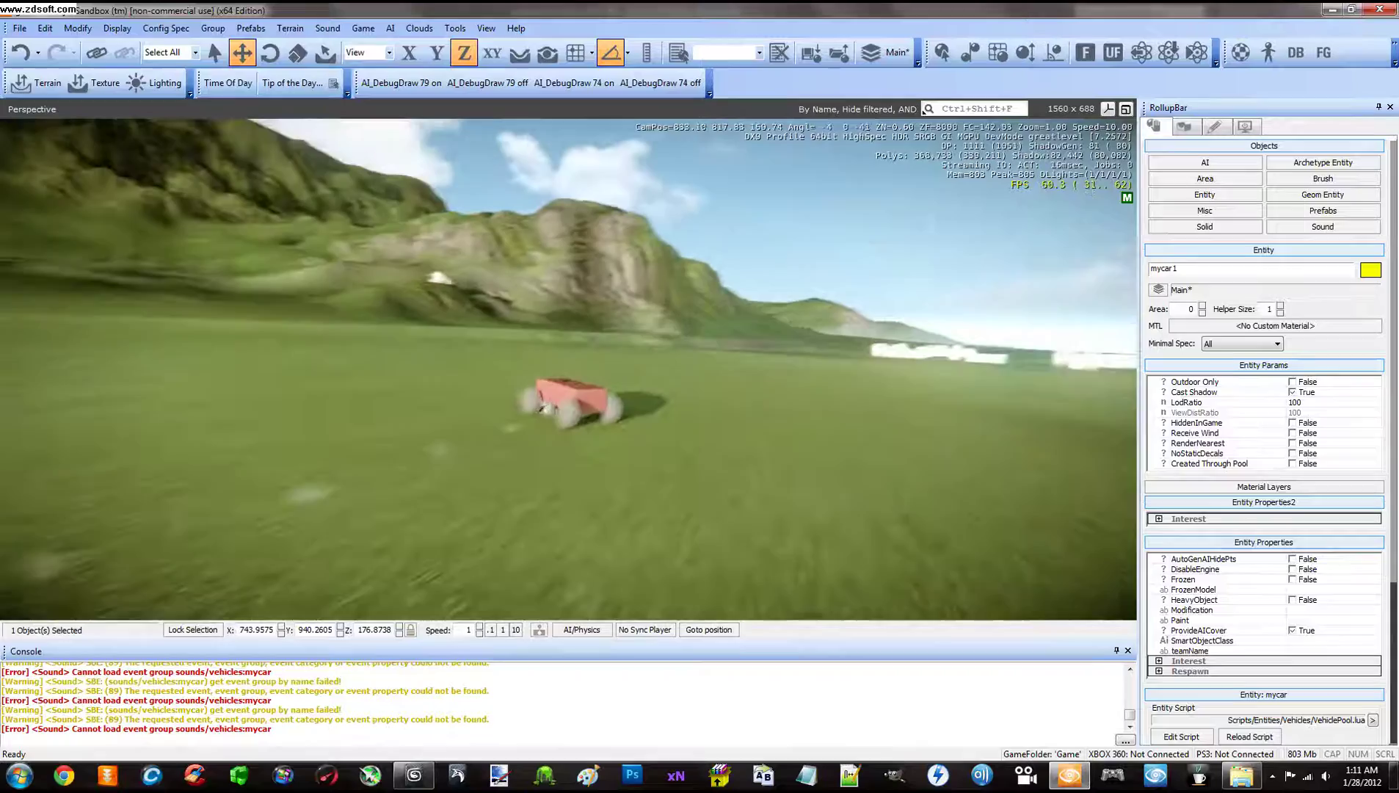
- Drive the car onward across the grass toward the white structures, steering right and left, and leave game mode
key(w)
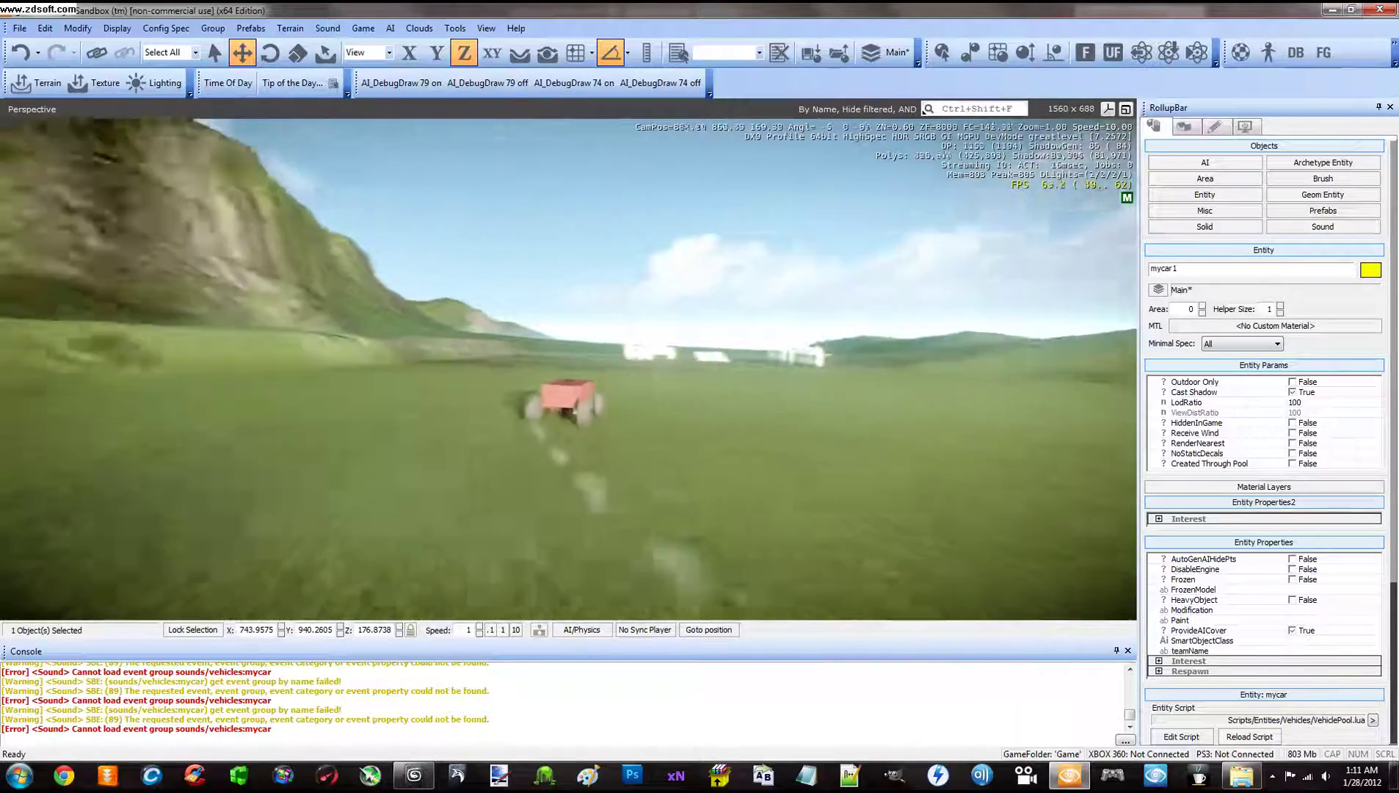
key(w)
key(d)
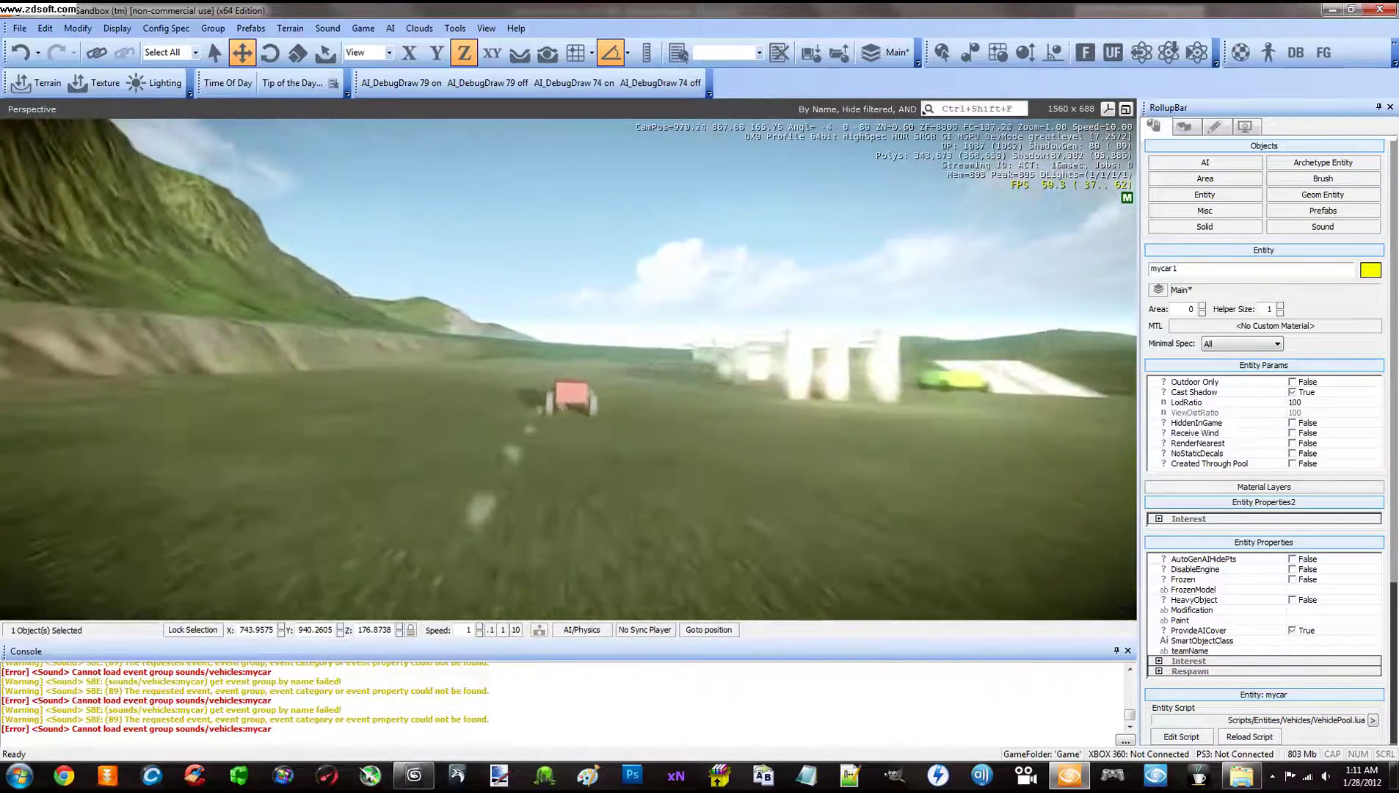
key(w)
key(a)
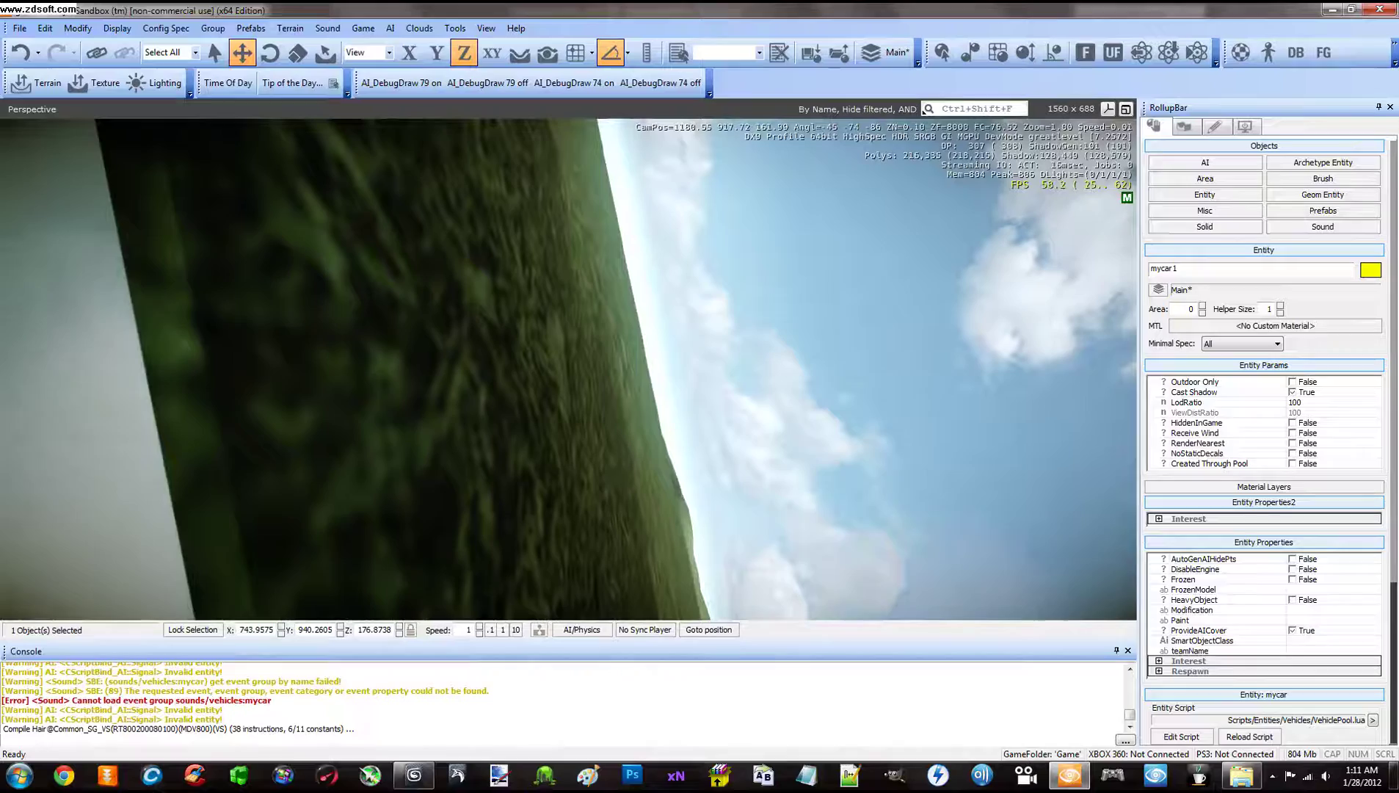
key(Escape)
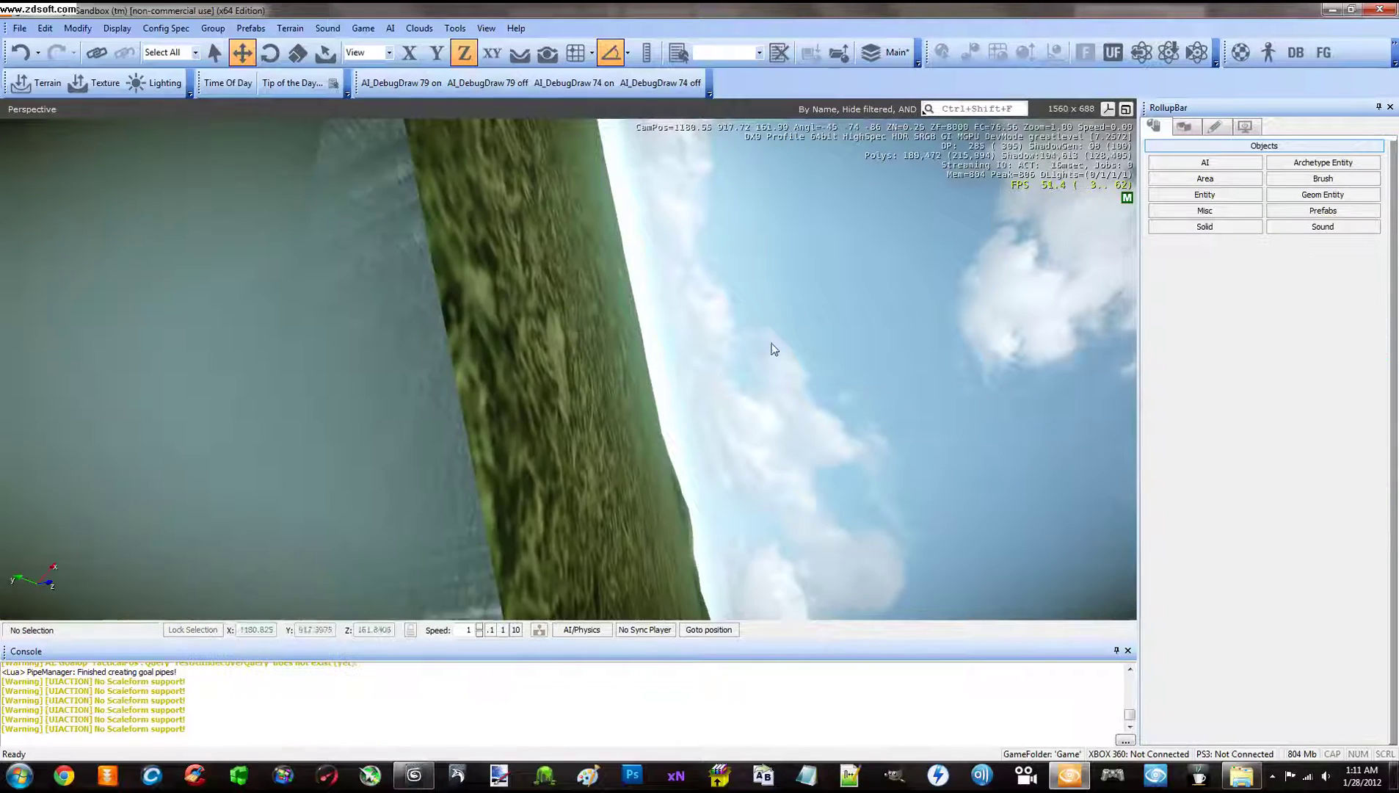
- Return to the car at its starting place on the slope and examine its body and wheels from near and far
mouse_move(720, 338)
right_down()
mouse_move(730, 322)
mouse_move(720, 339)
right_up()
key(w)
key(w)
key(w)
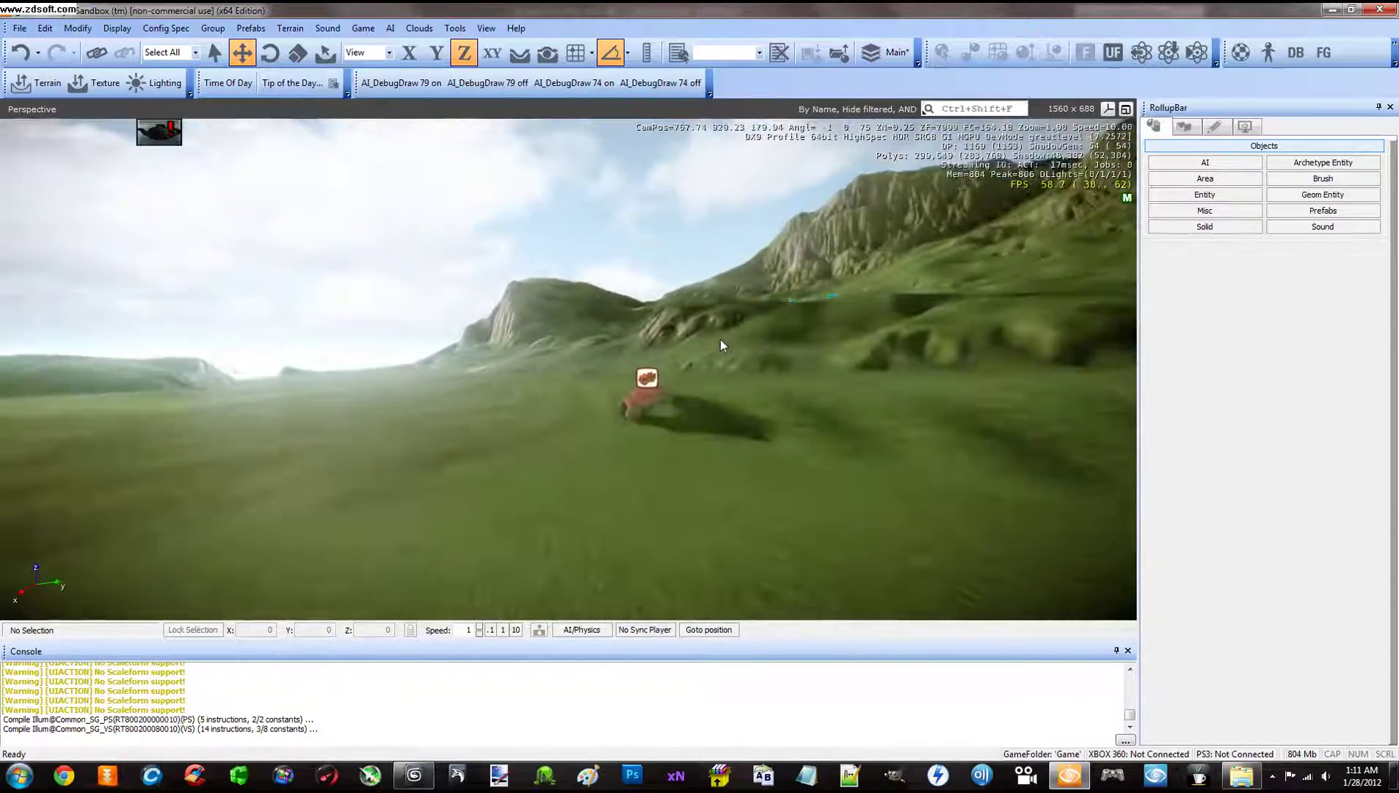
key(w)
right_drag(720, 339, 721, 339)
key(w)
key(s)
key(w)
key(s)
key(w)
key(s)
key(w)
key(s)
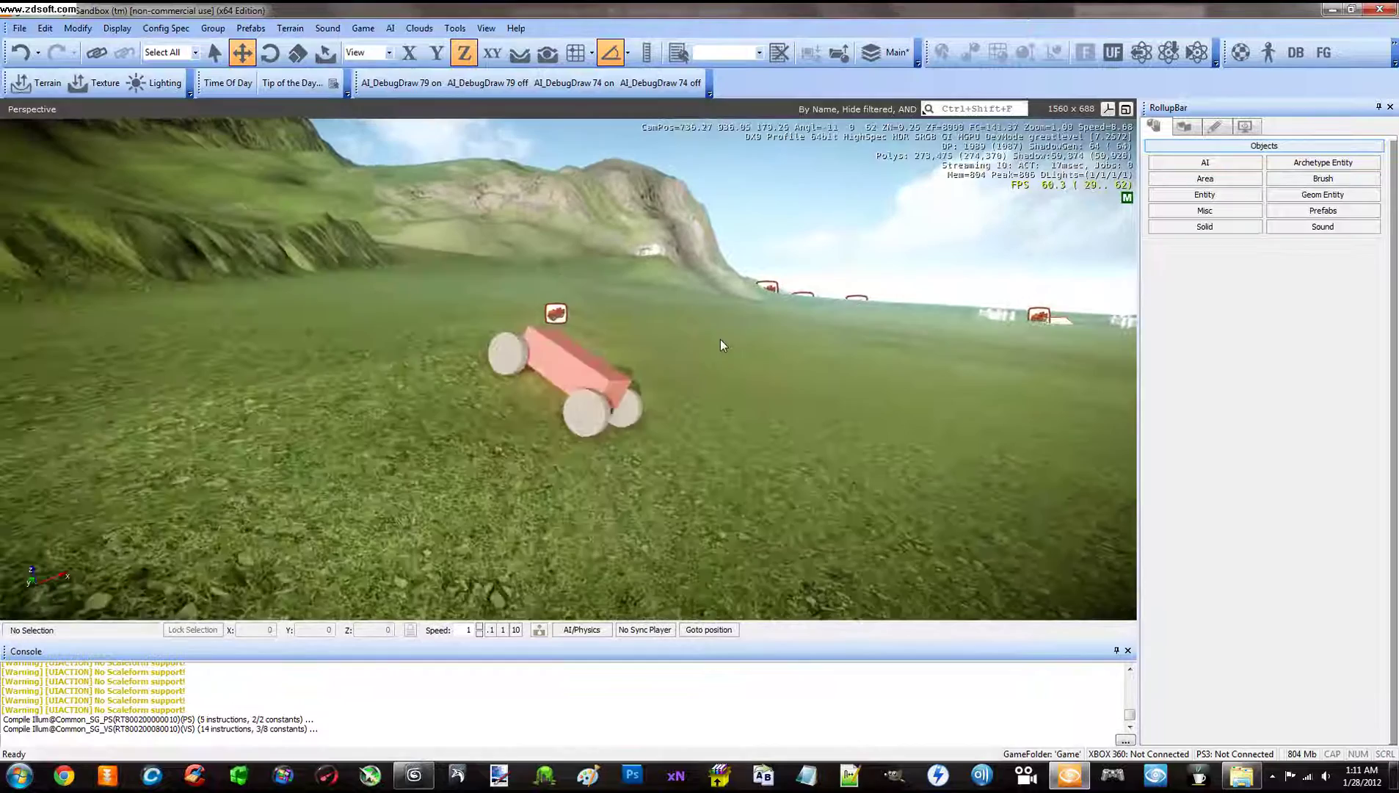
key(w)
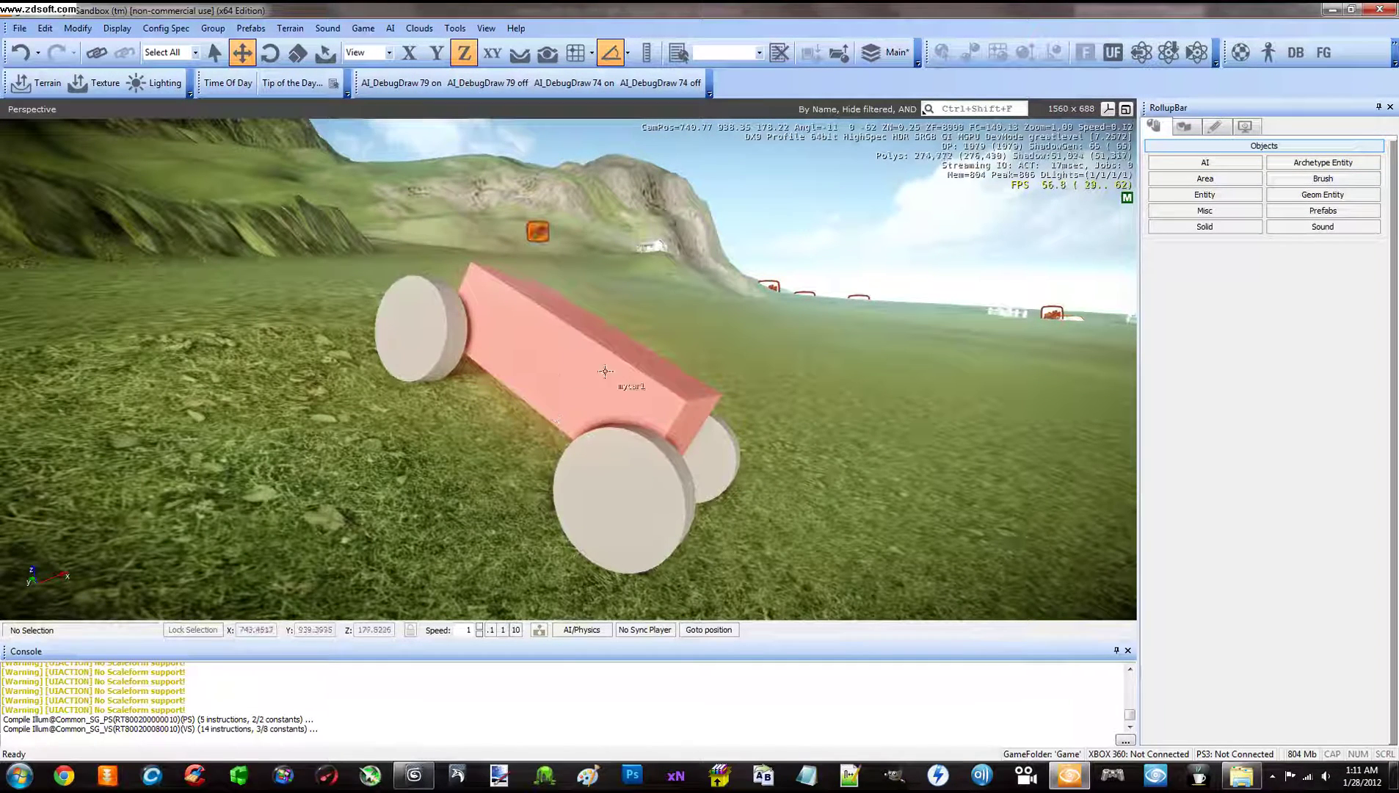
scroll(741, 389, down, 5)
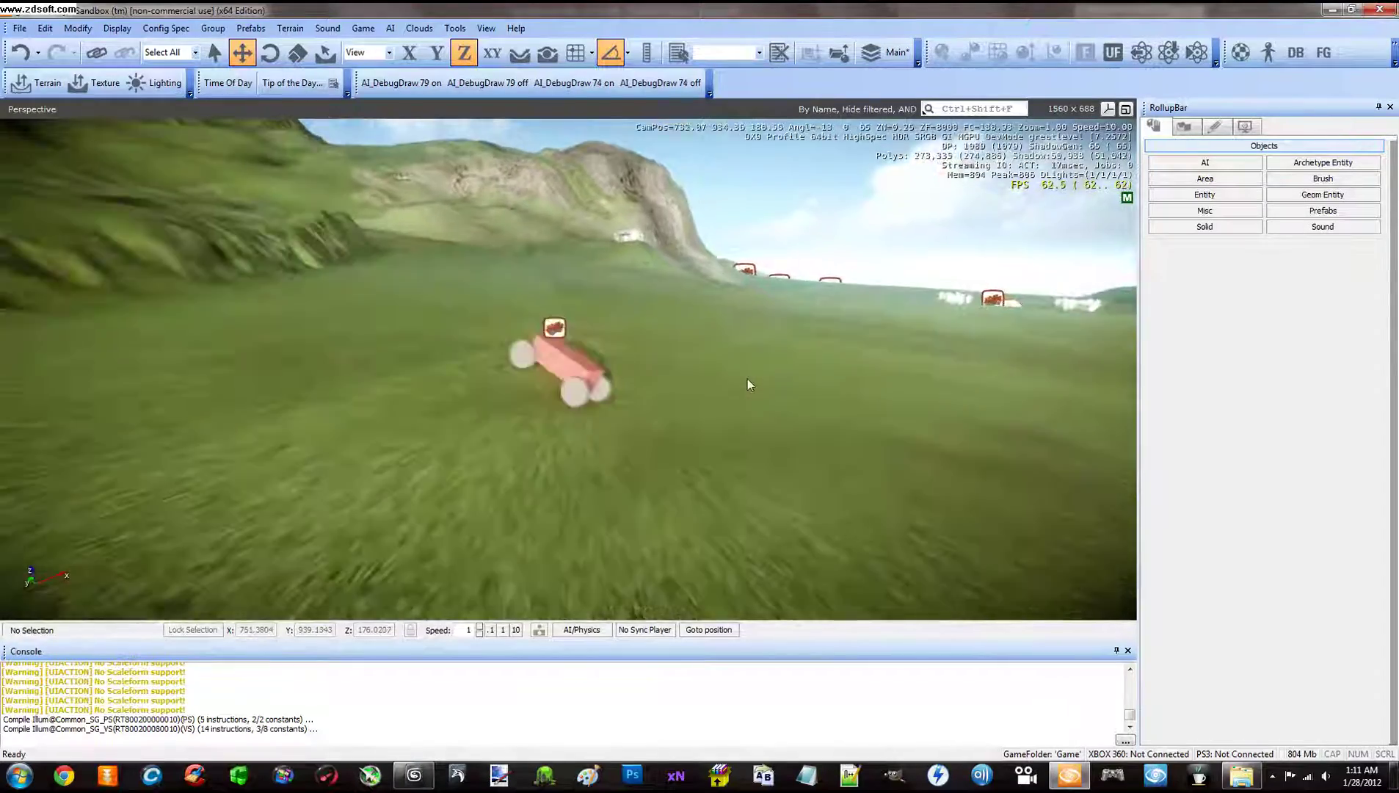
key(w)
key(s)
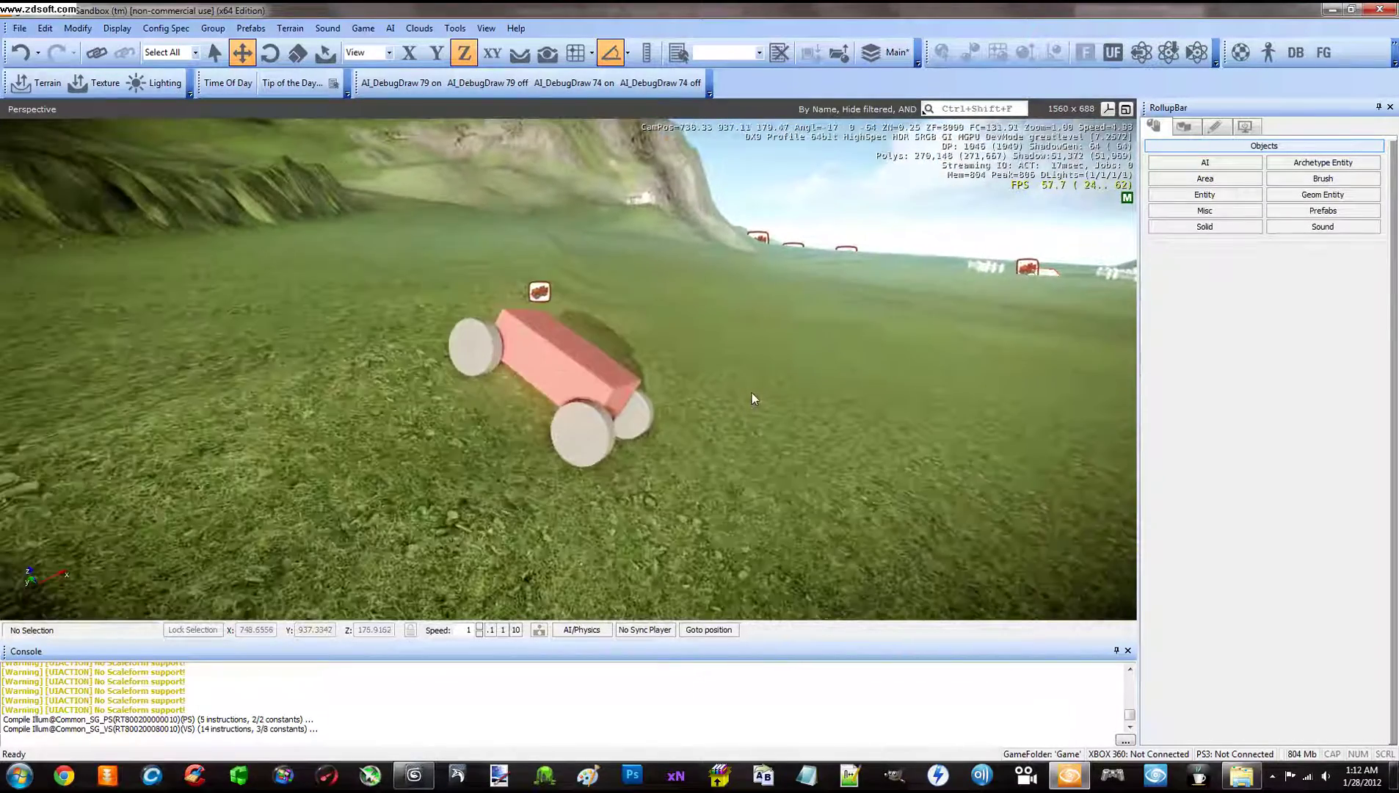